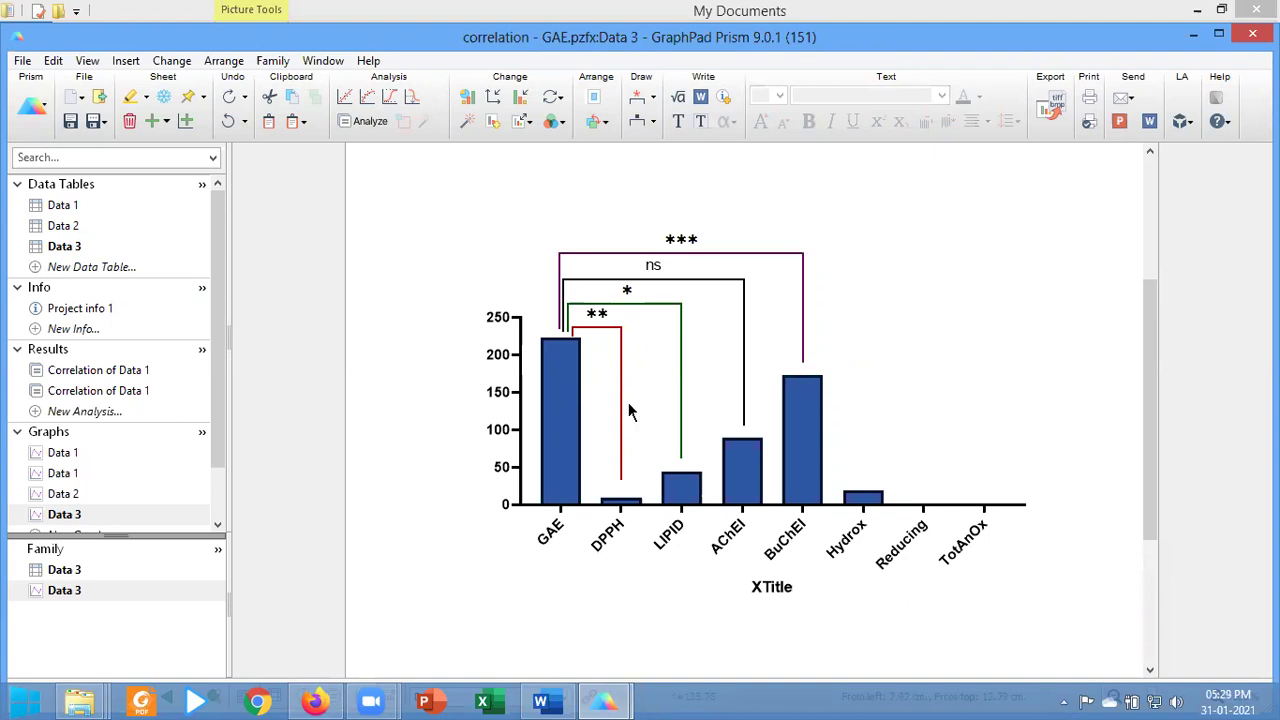
Open the Data 1 table with GAE as X and seven assay columns for seven extracts
click(40, 204)
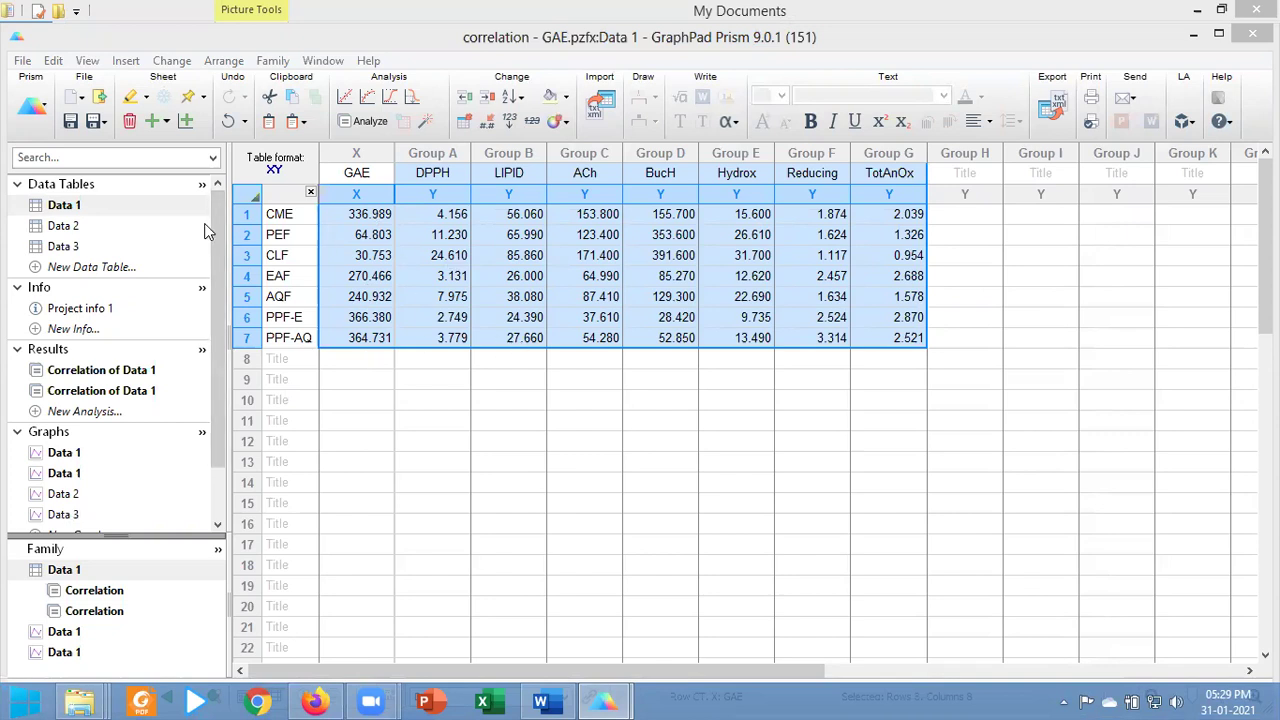
Create XY table Data 4 with 6 Y replicates and paste the assay values transposed into it
click(37, 268)
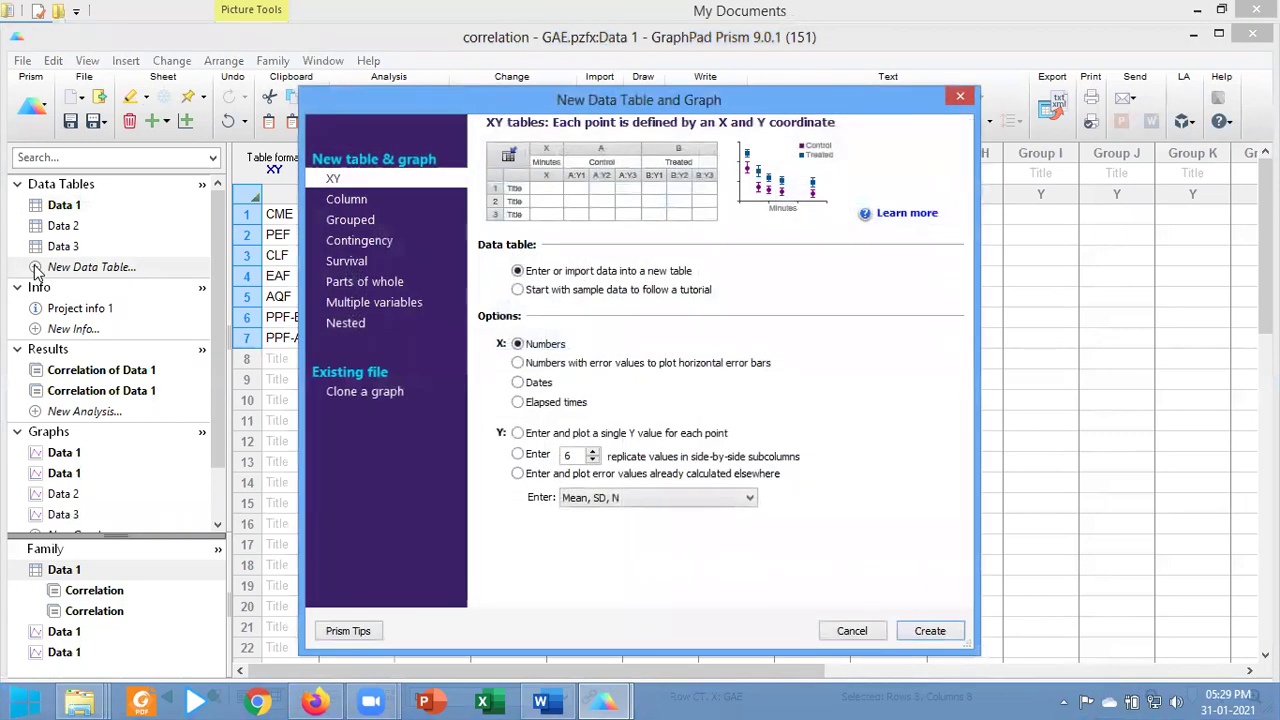
click(518, 456)
click(928, 631)
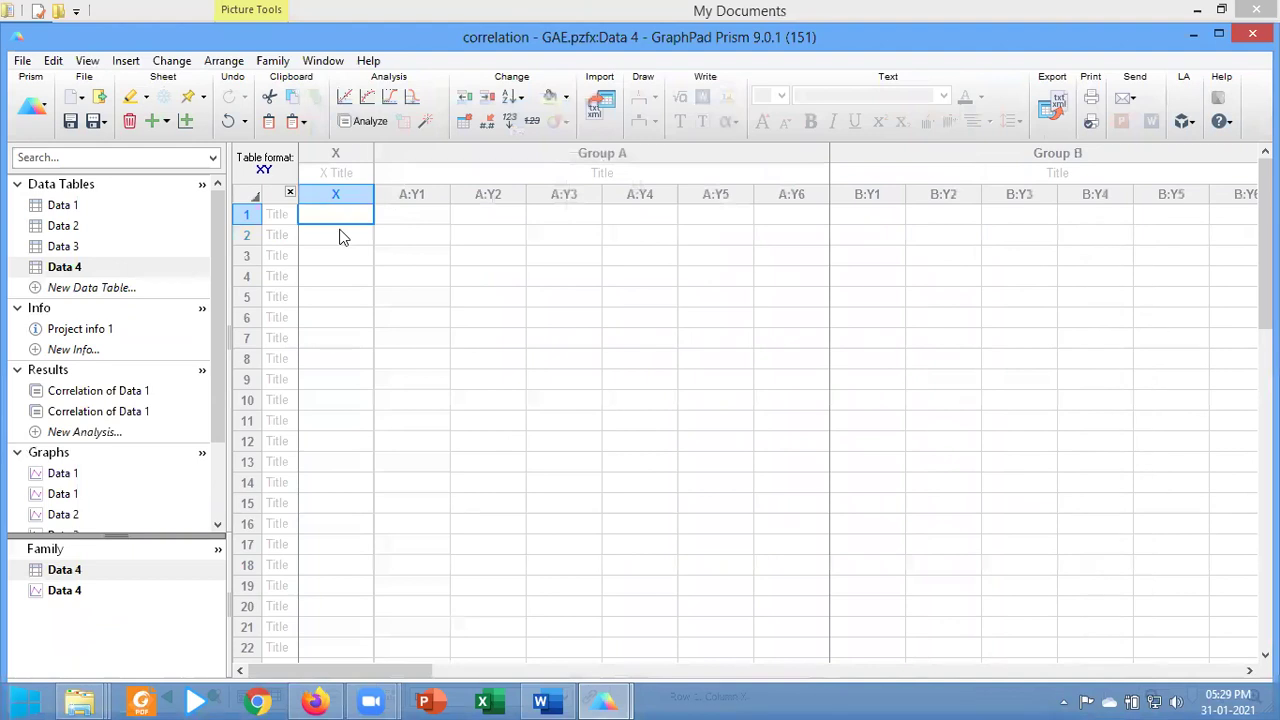
right_click(350, 214)
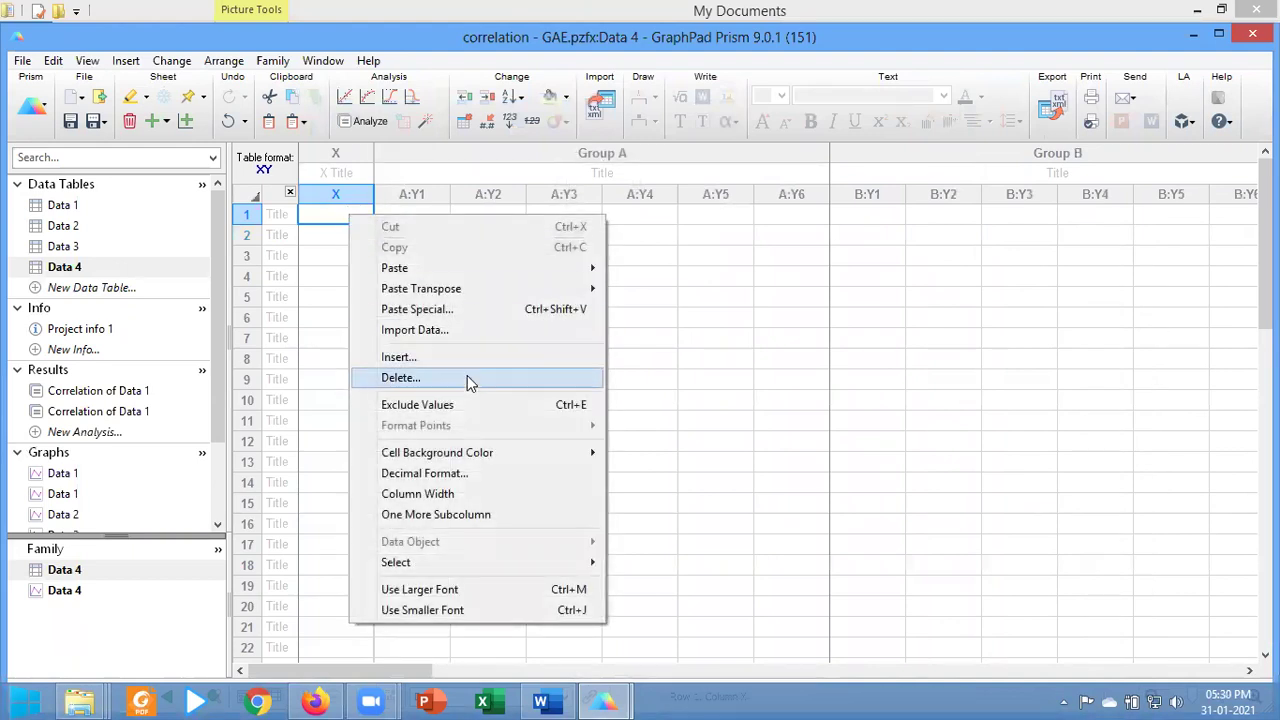
mouse_move(460, 292)
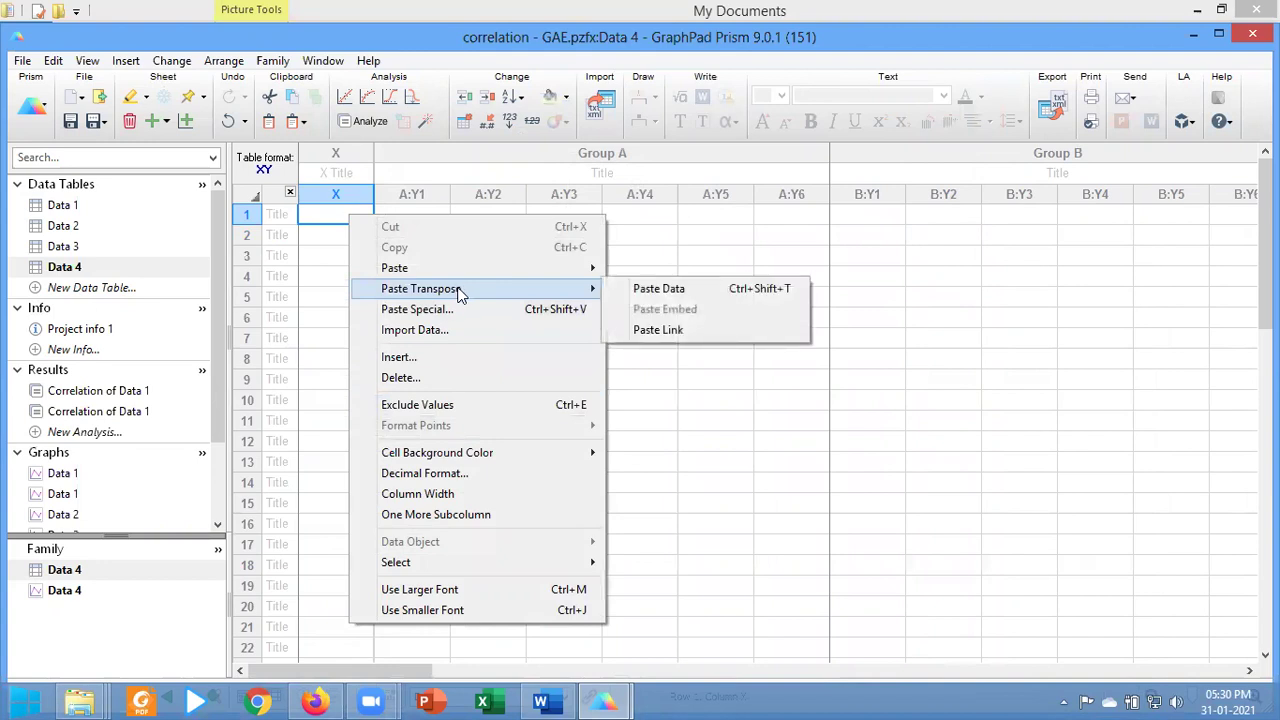
click(763, 289)
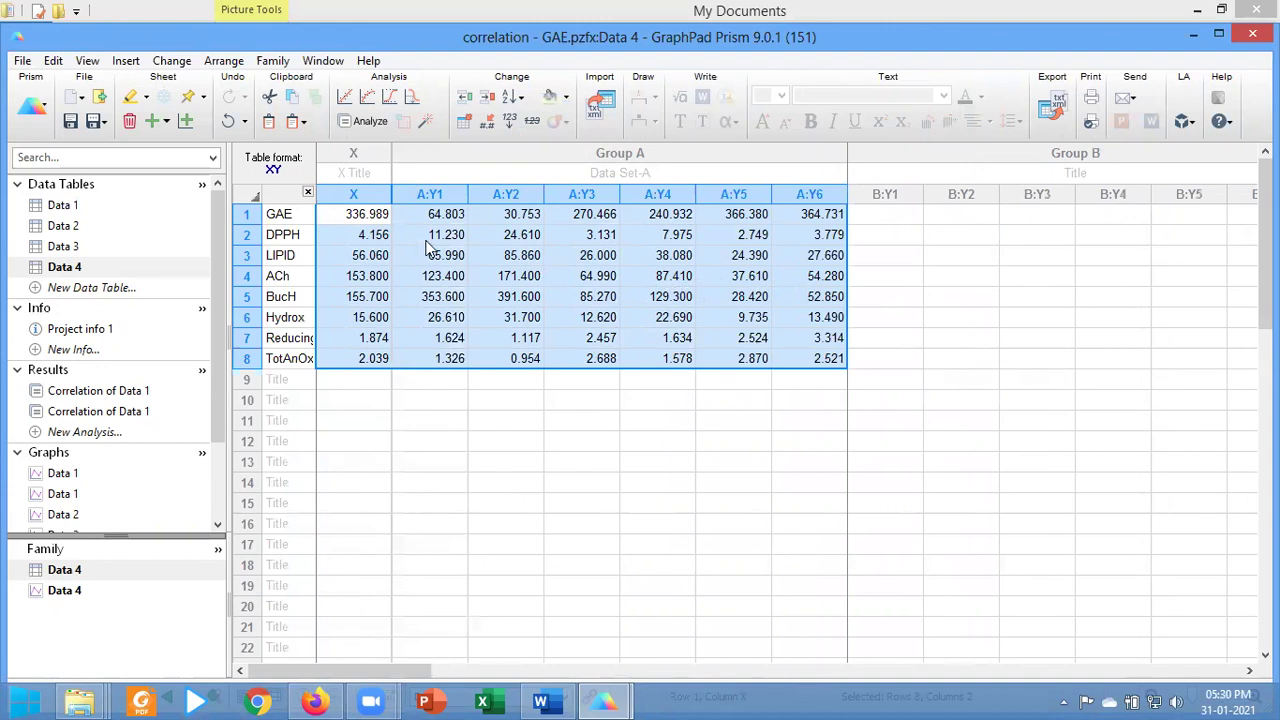
Make a grouped interleaved bar graph of Data 4 plotting the mean for GAE through TotAnOx
scroll(214, 400, down, 5)
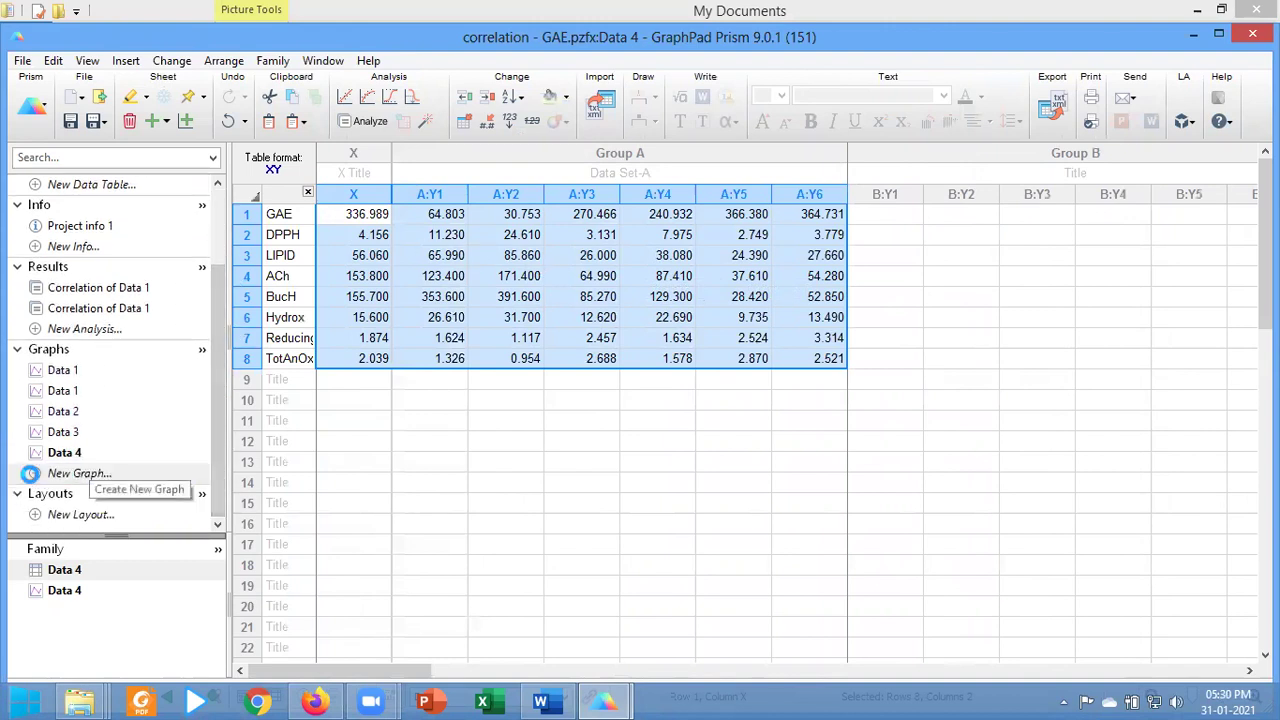
click(42, 478)
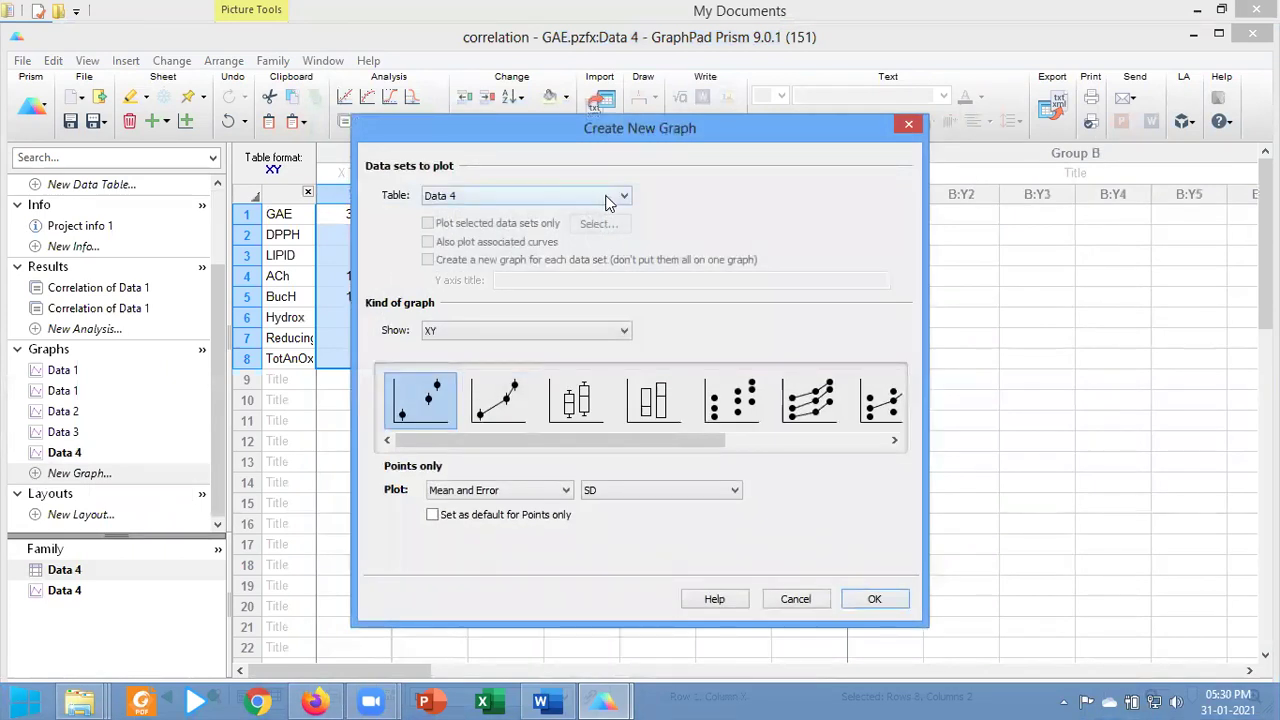
click(568, 338)
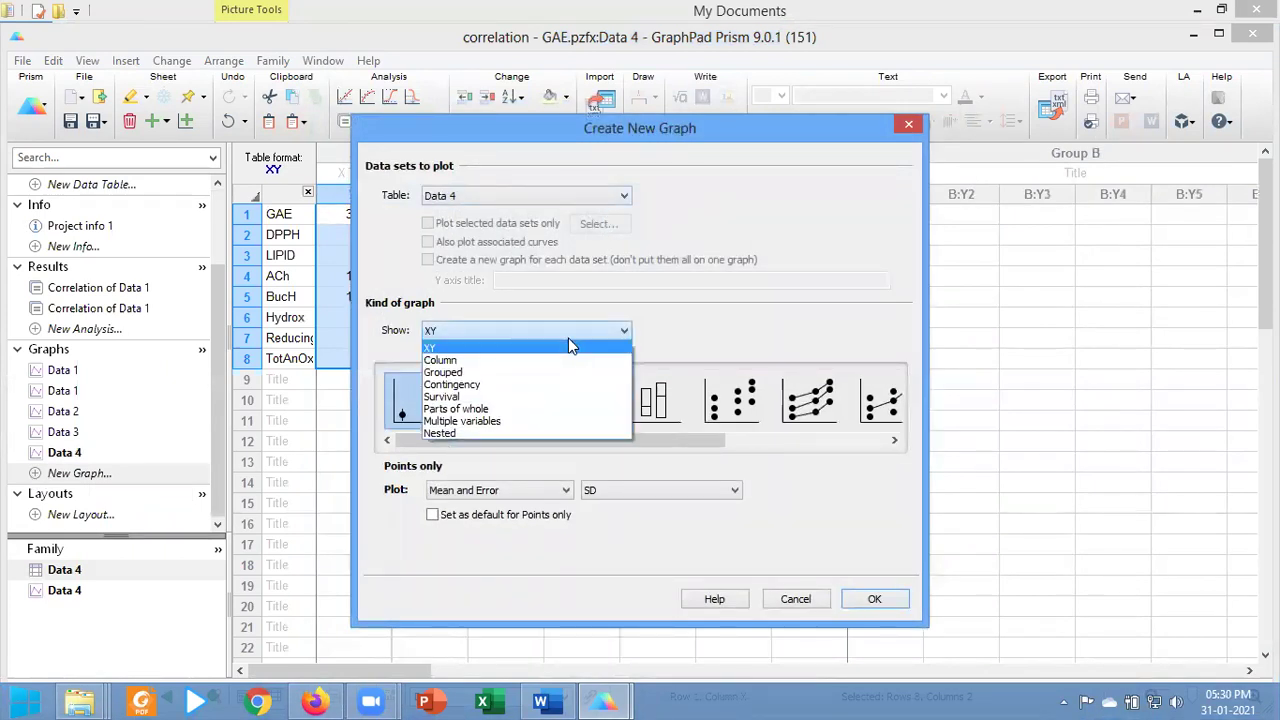
click(478, 373)
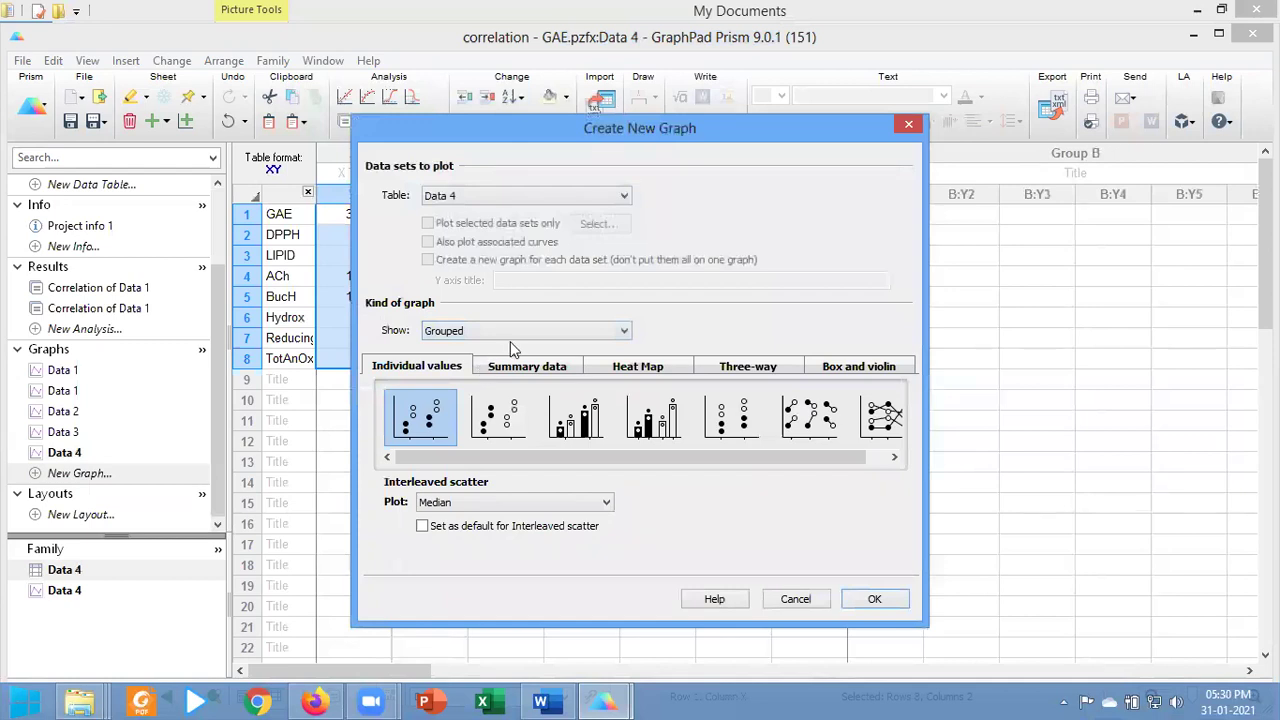
click(555, 366)
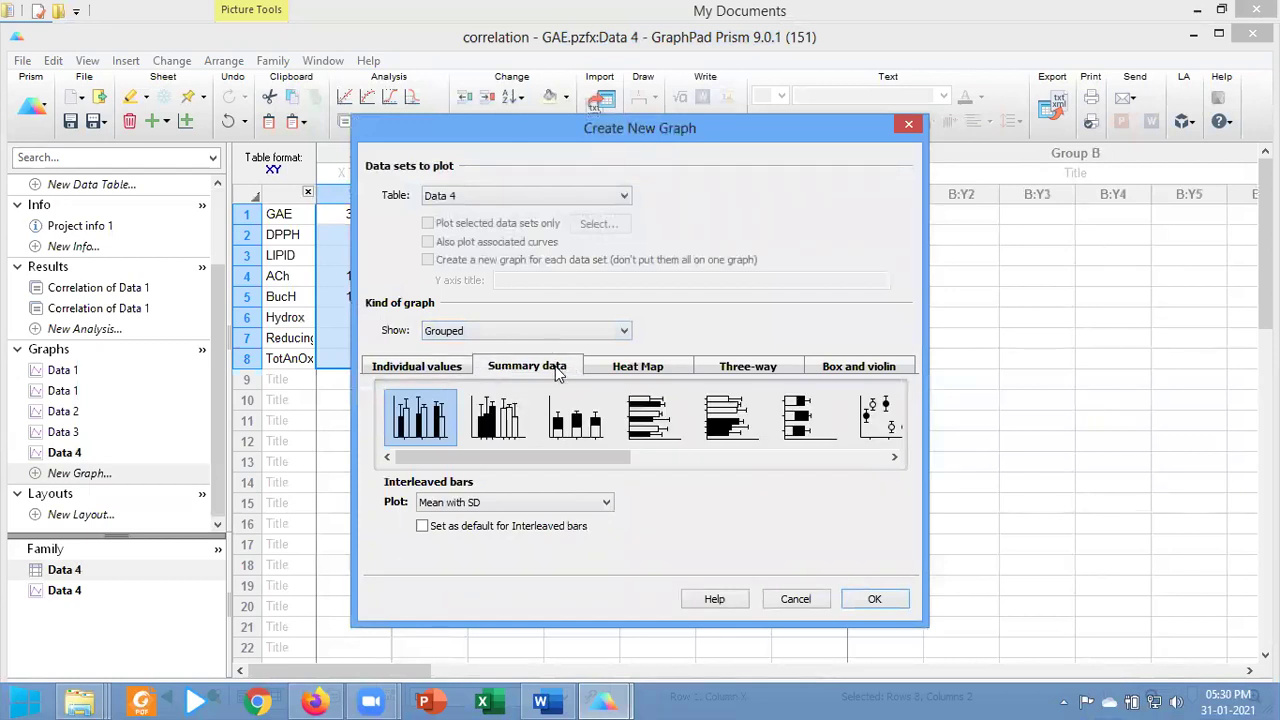
click(536, 501)
click(477, 520)
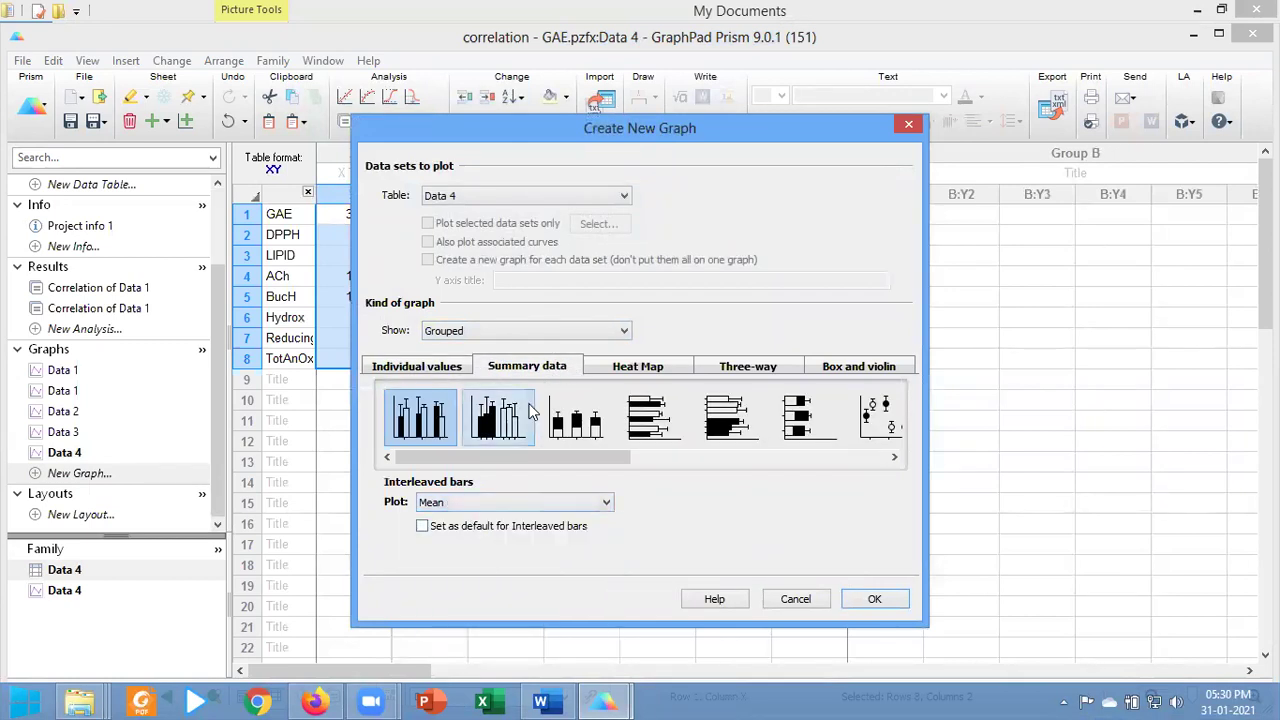
click(875, 599)
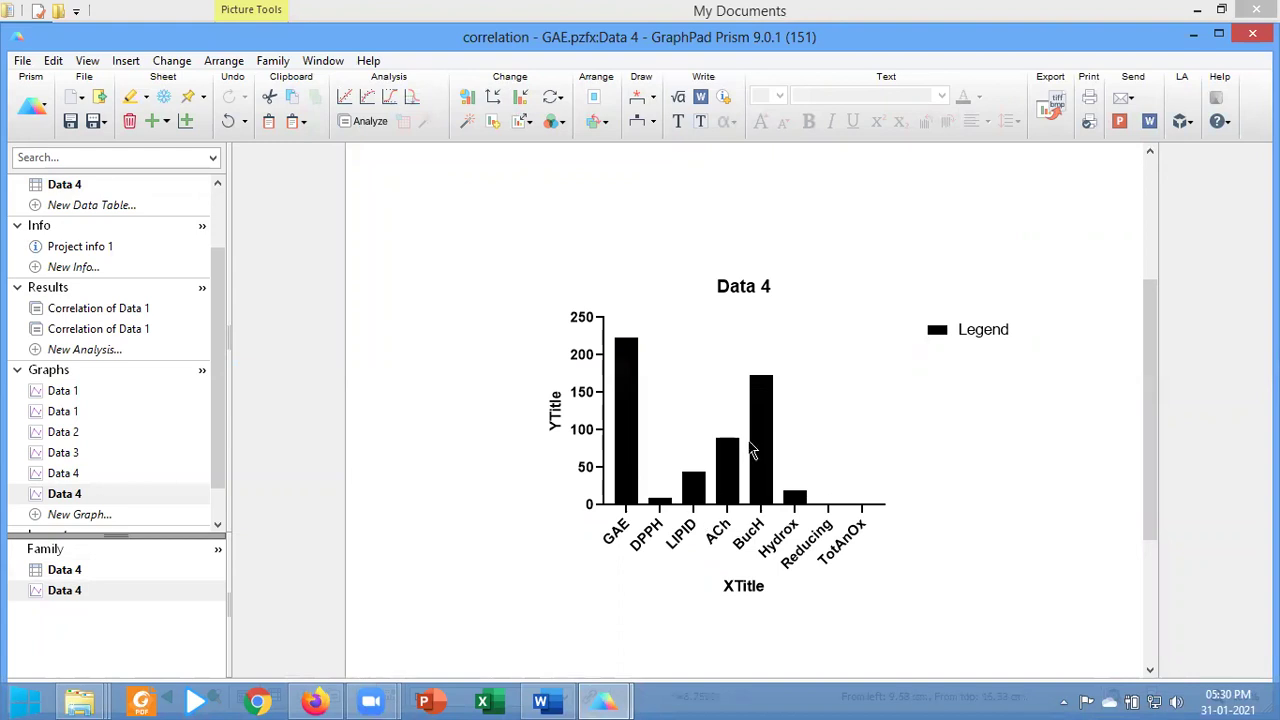
Delete the chart title, legend, YTitle and XTitle from the Data 4 graph
mouse_move(755, 397)
click(552, 416)
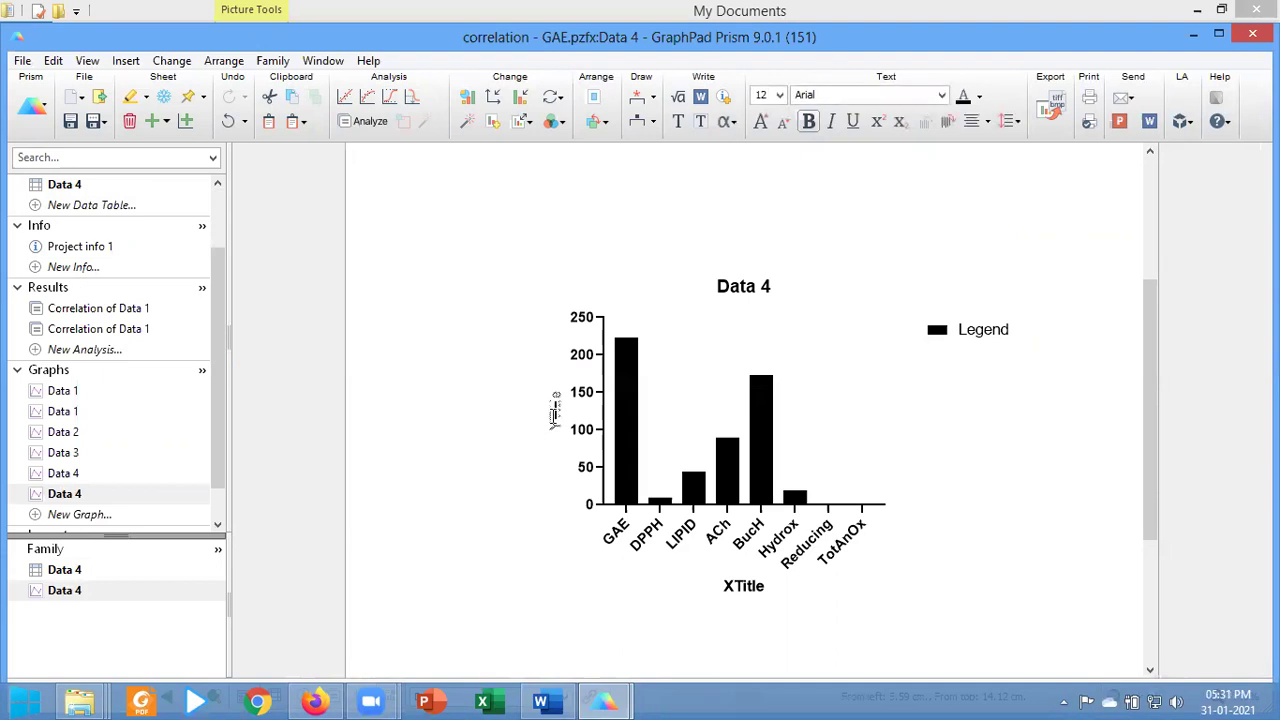
double_click(745, 287)
key(Delete)
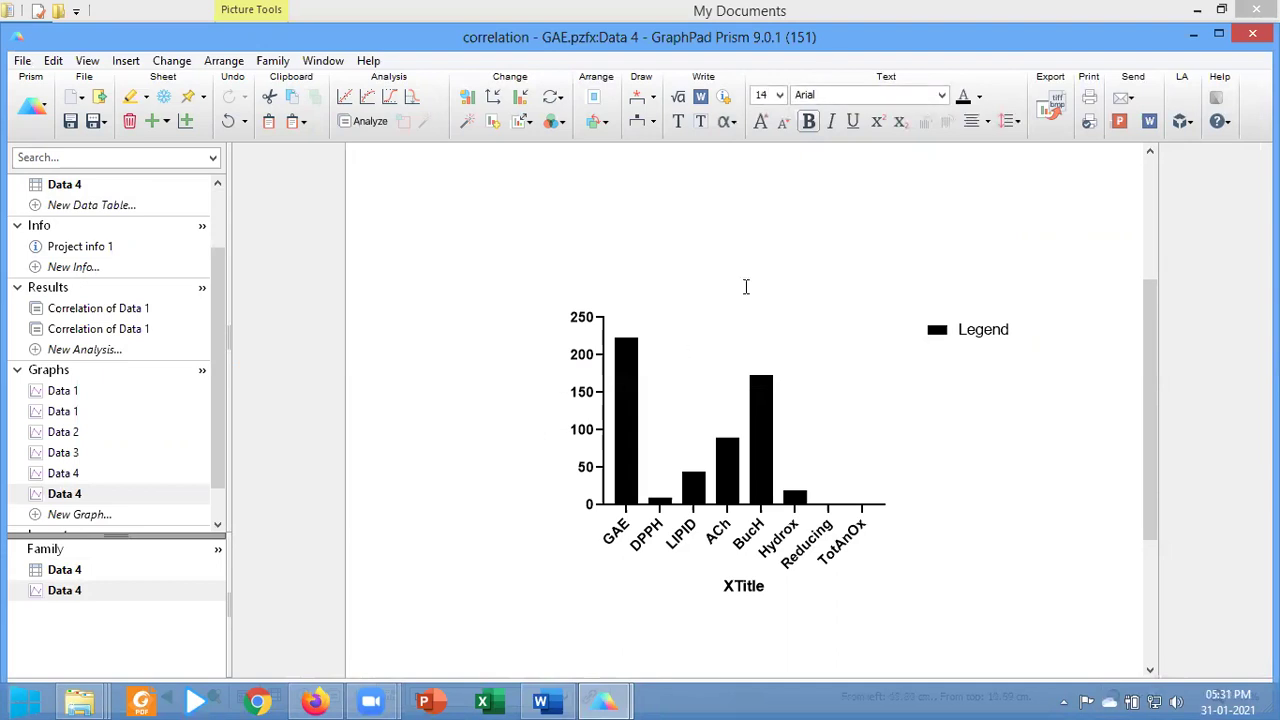
click(940, 330)
key(Delete)
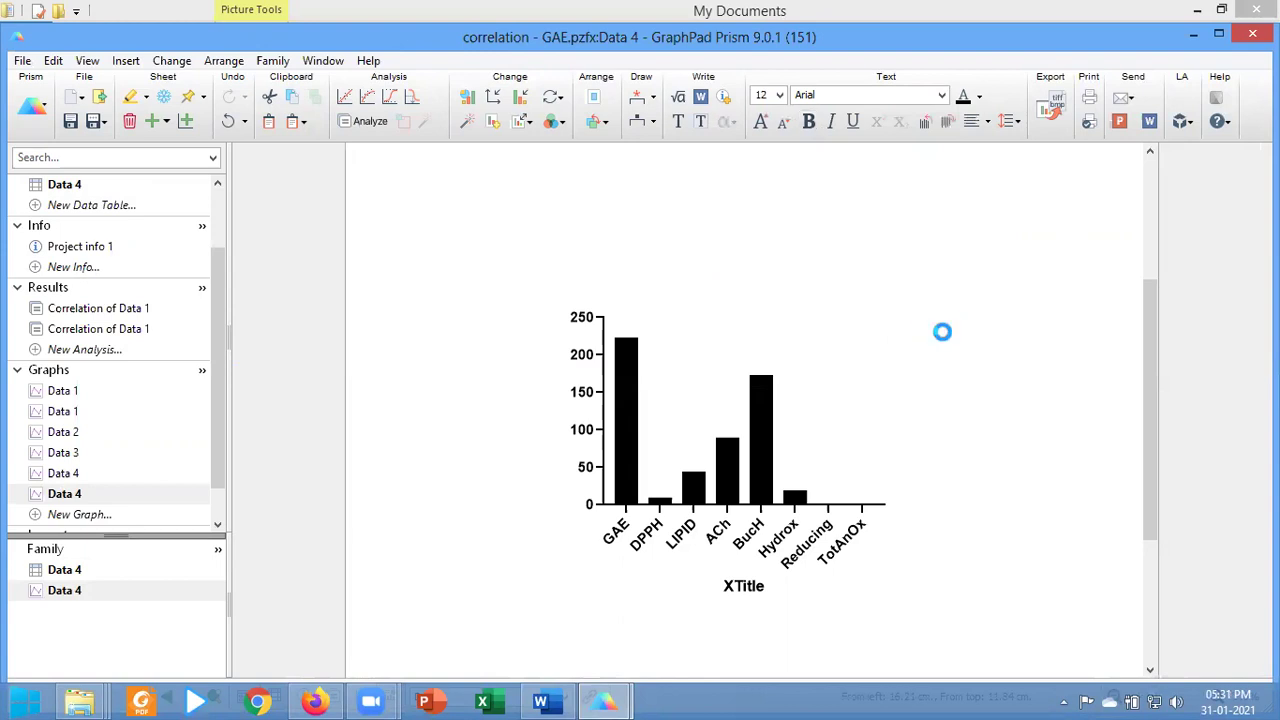
double_click(745, 586)
key(Delete)
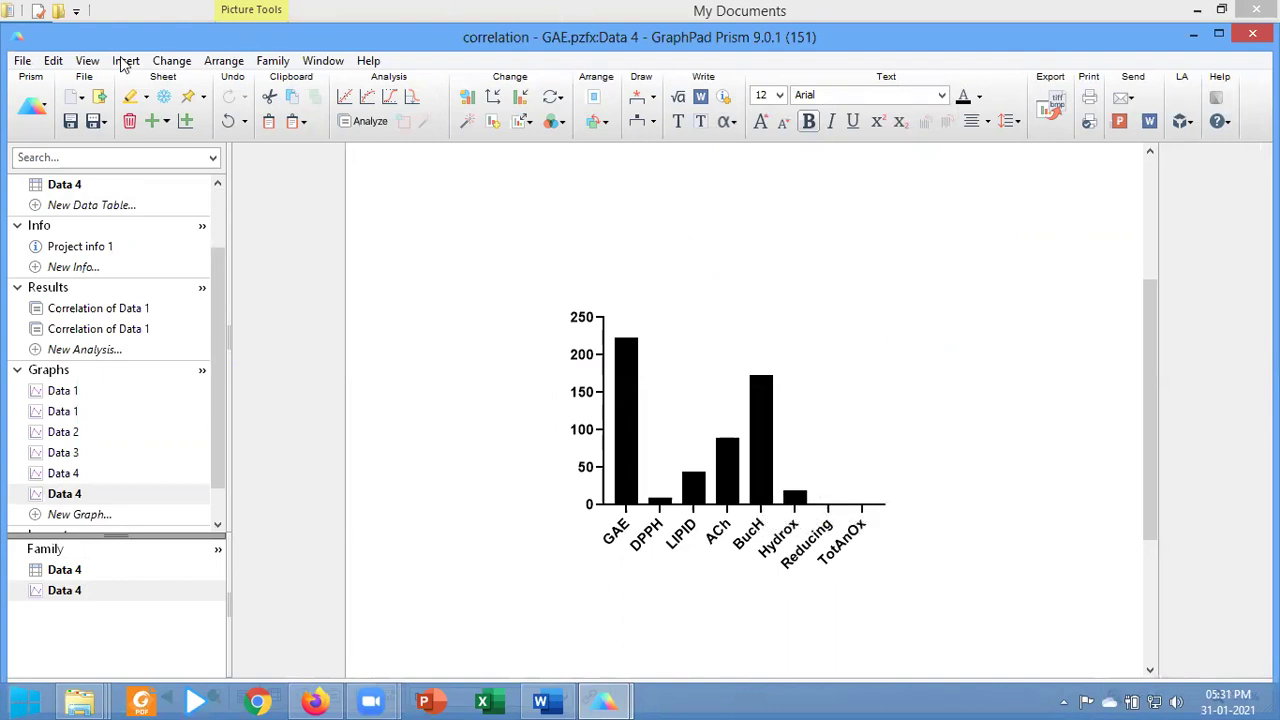
Apply the purple Prism Light scheme, widen the x-axis both ways, and switch to Word
click(552, 122)
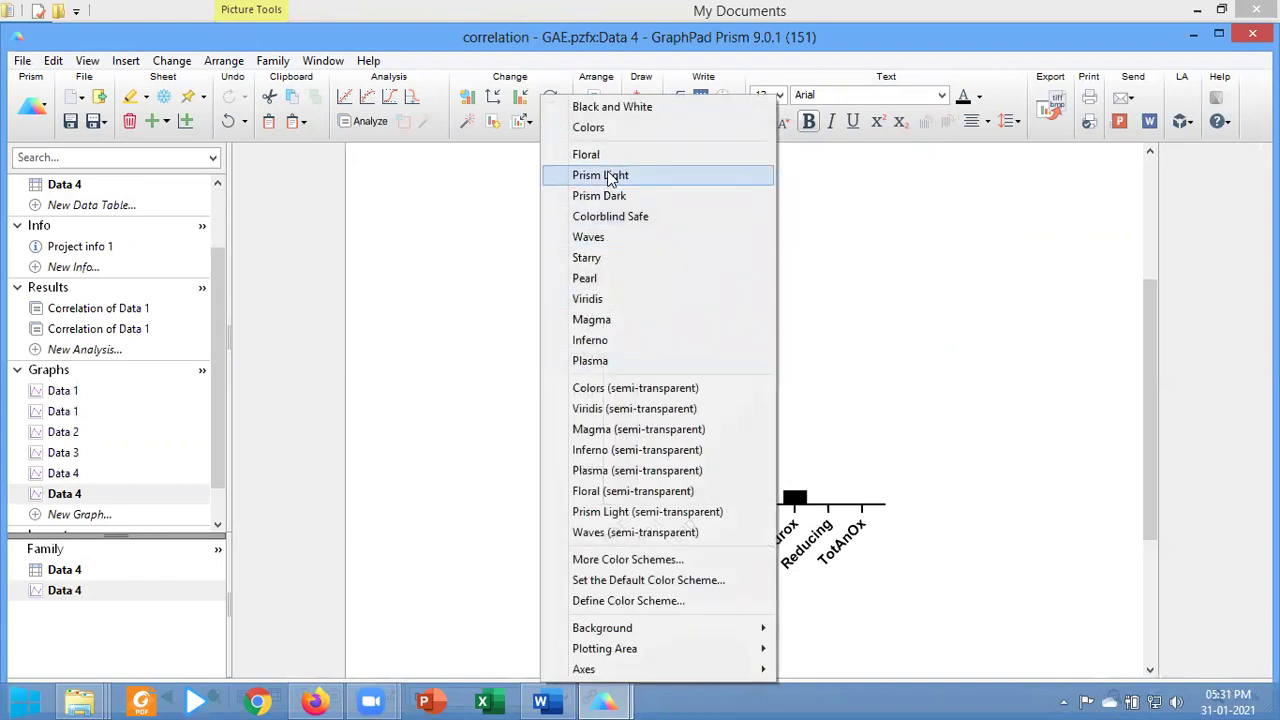
click(607, 176)
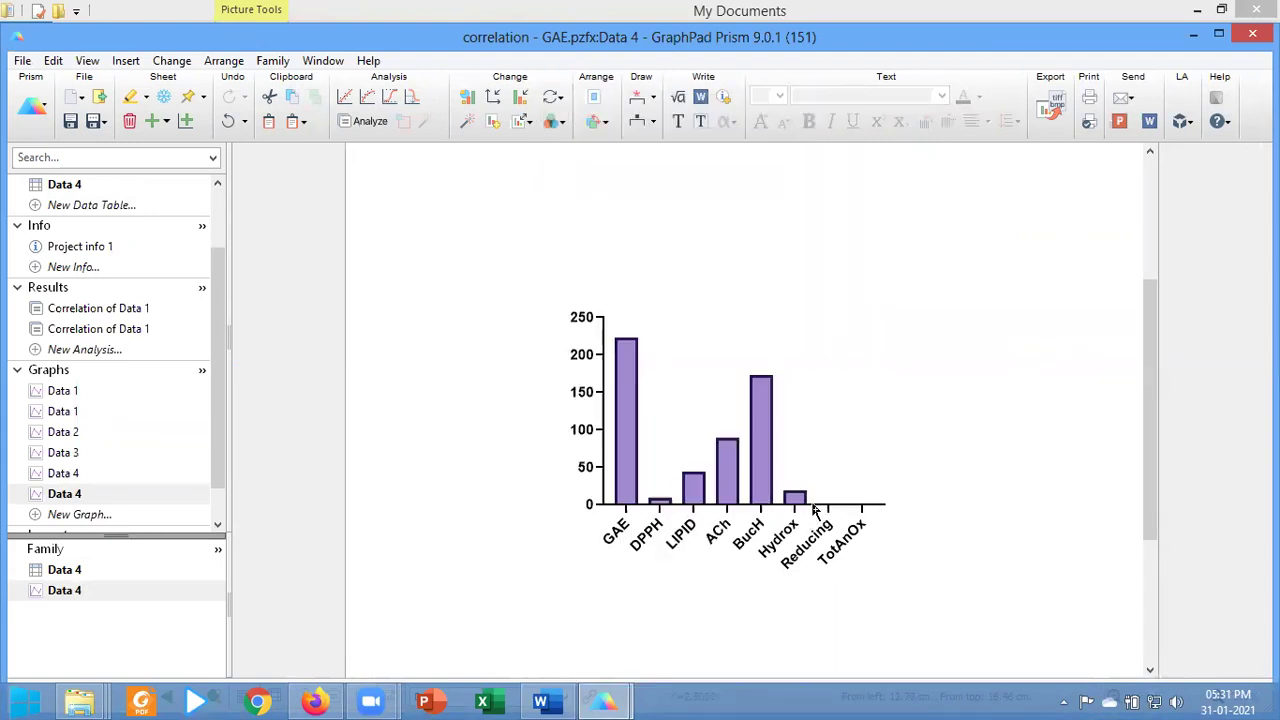
click(884, 511)
drag(891, 508, 1042, 495)
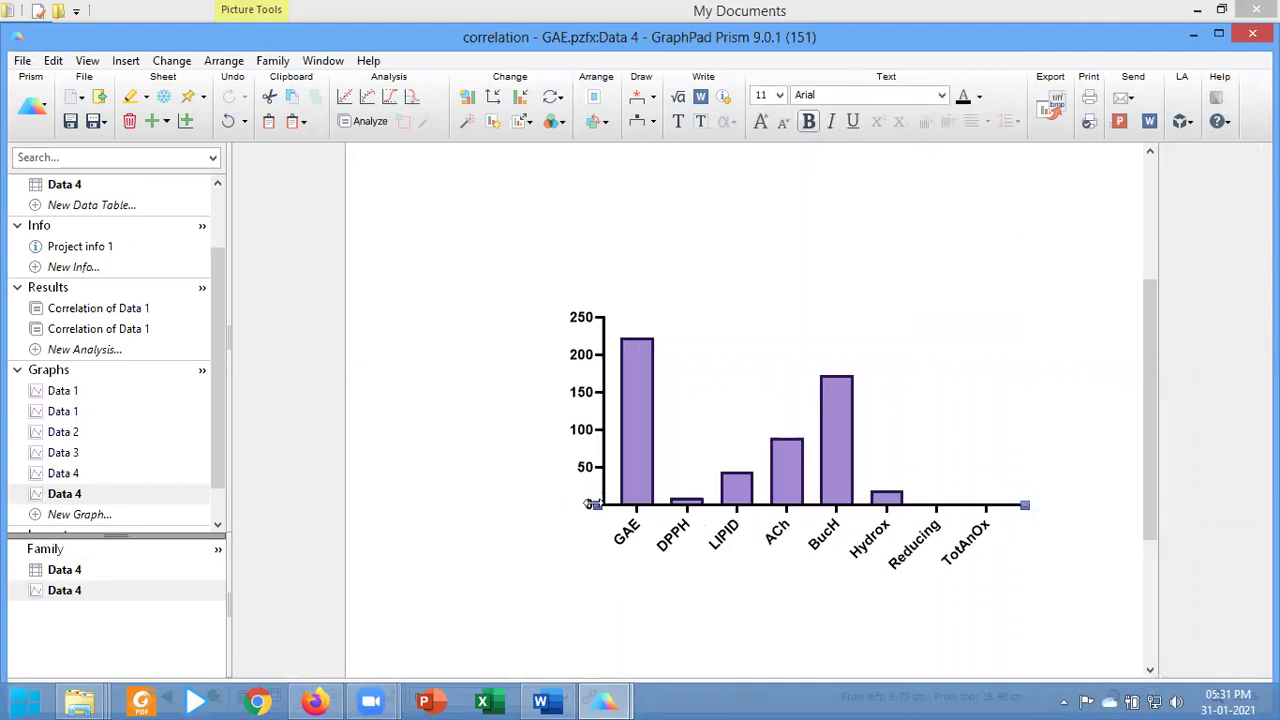
drag(597, 505, 518, 502)
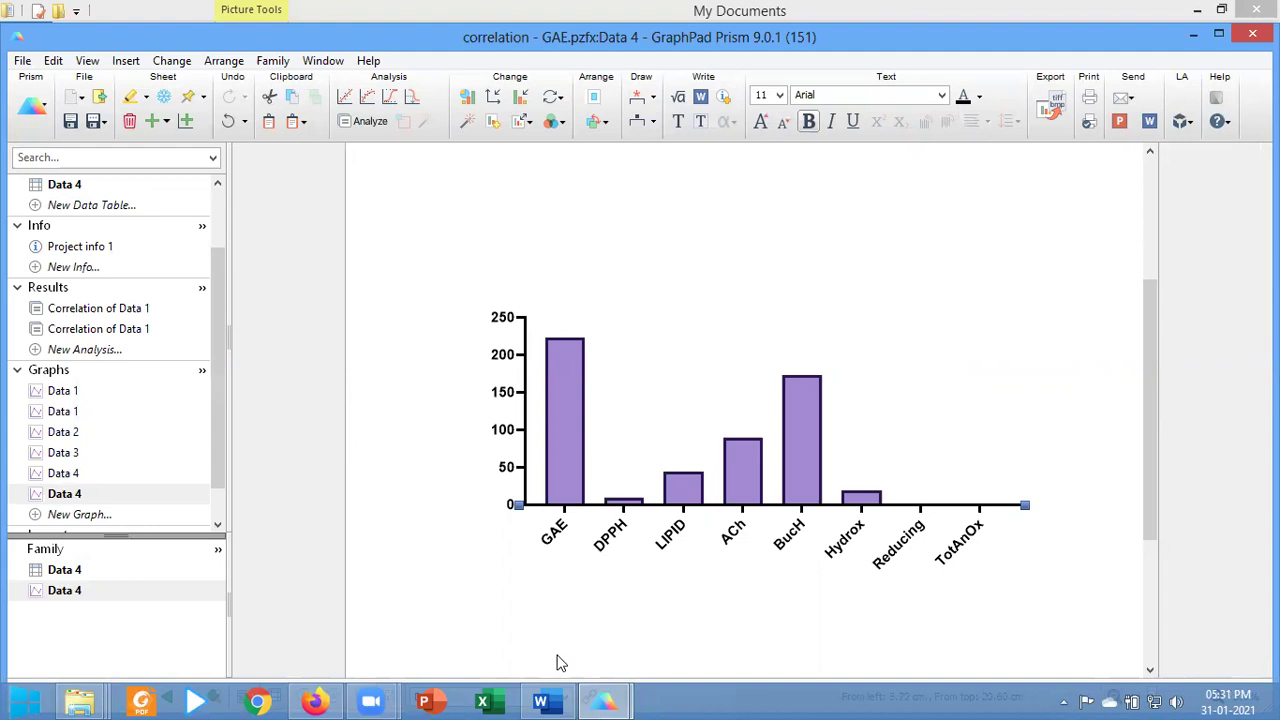
click(540, 701)
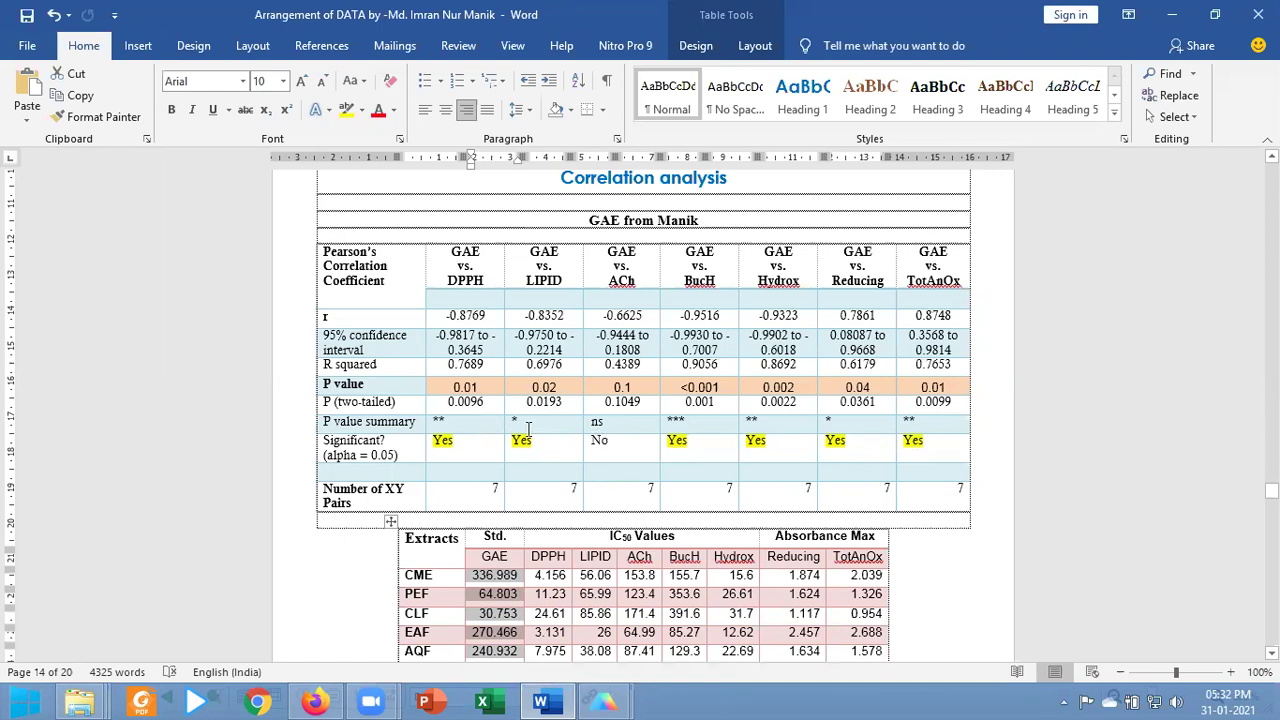
Review the Pearson table's P value summary in Word, then call up Prism's open windows
click(603, 702)
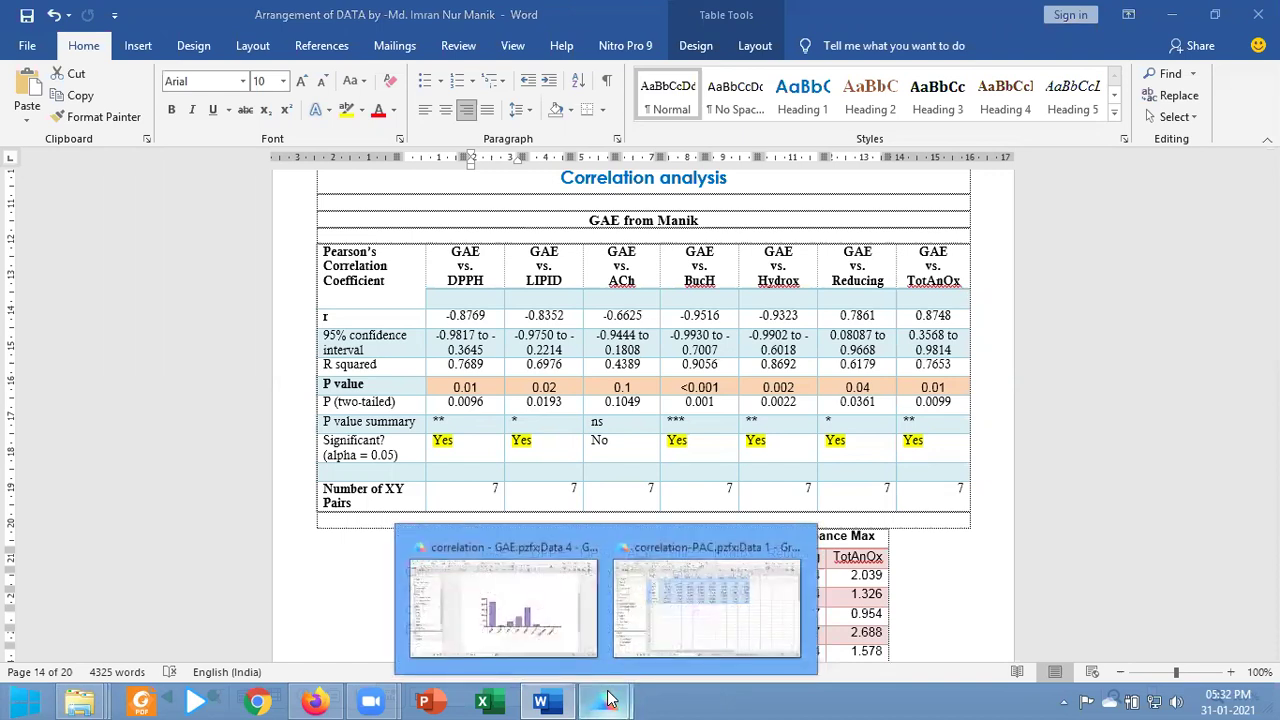
Return to the GAE project's Data 3 graph showing the ** DPPH, * LIPID, ns AChEI, *** BuChEI brackets
click(505, 620)
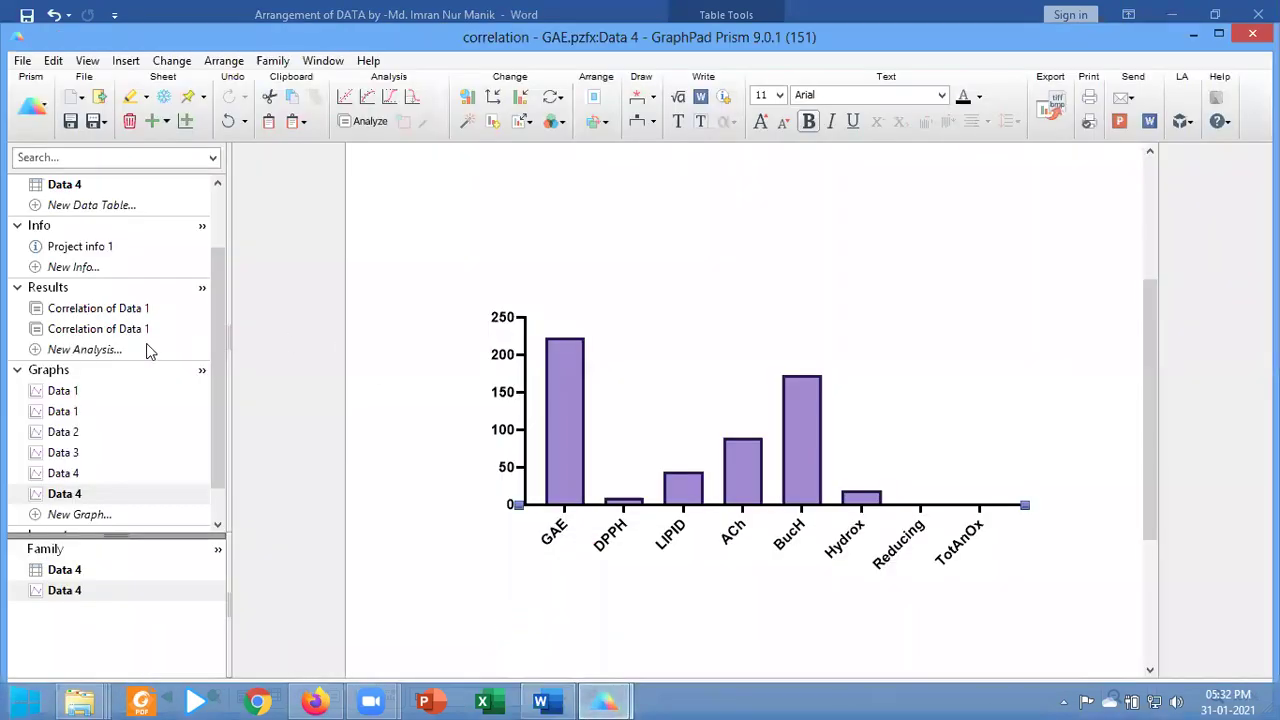
click(64, 452)
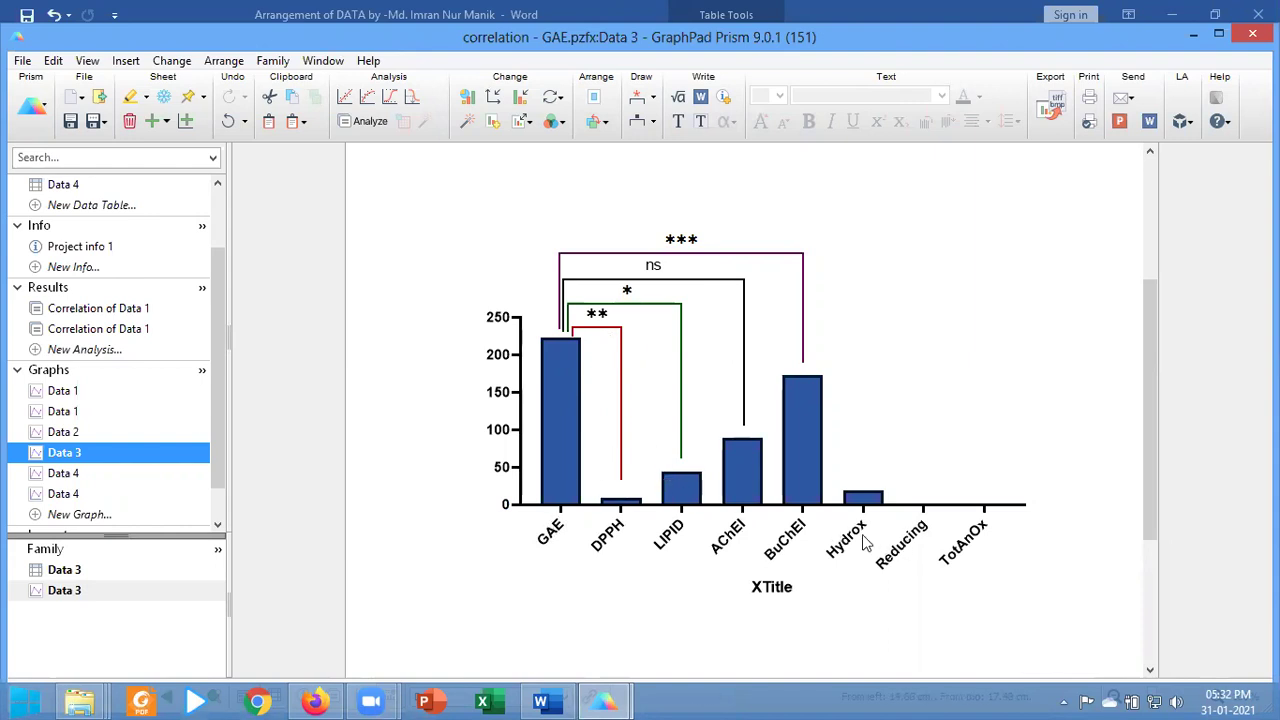
click(563, 700)
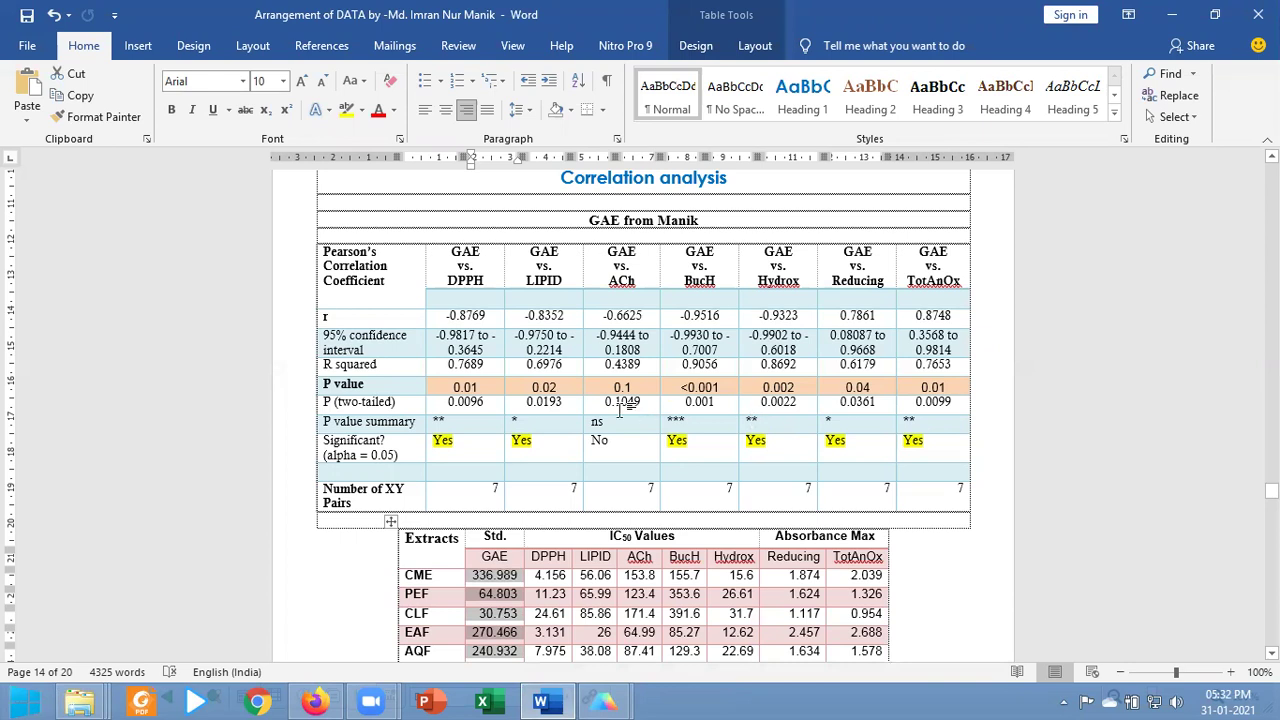
mouse_move(614, 699)
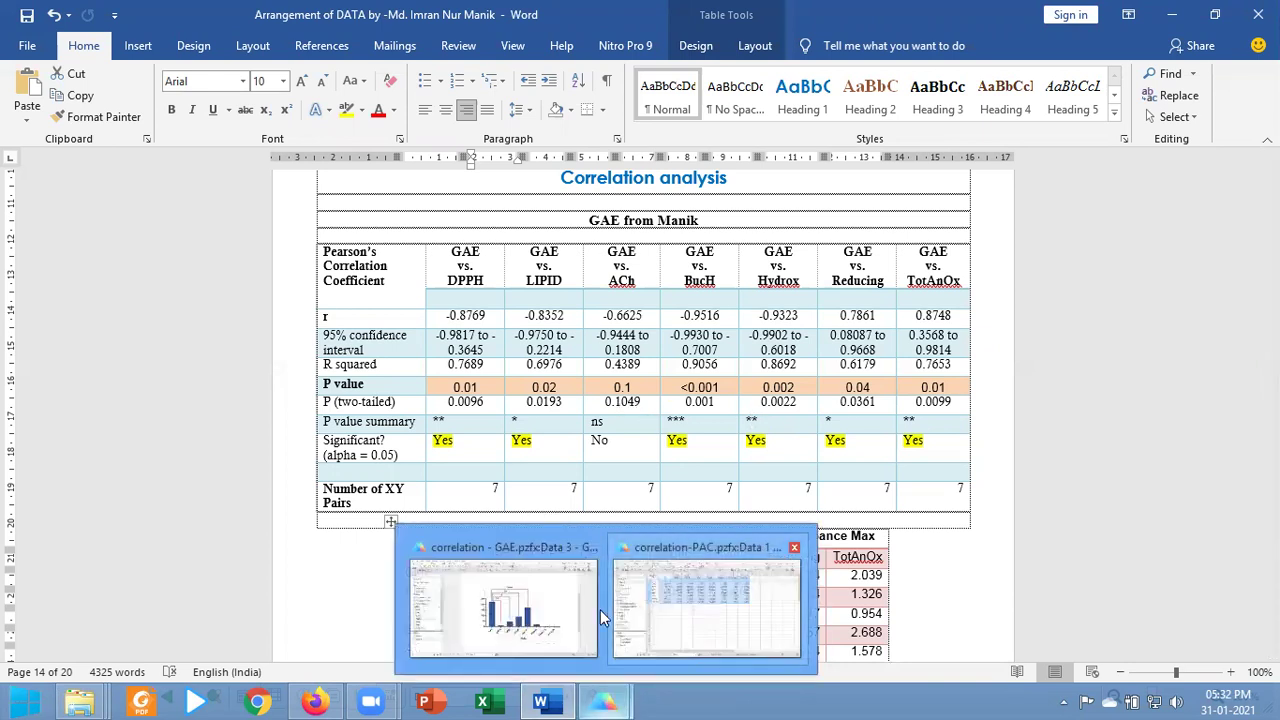
click(543, 603)
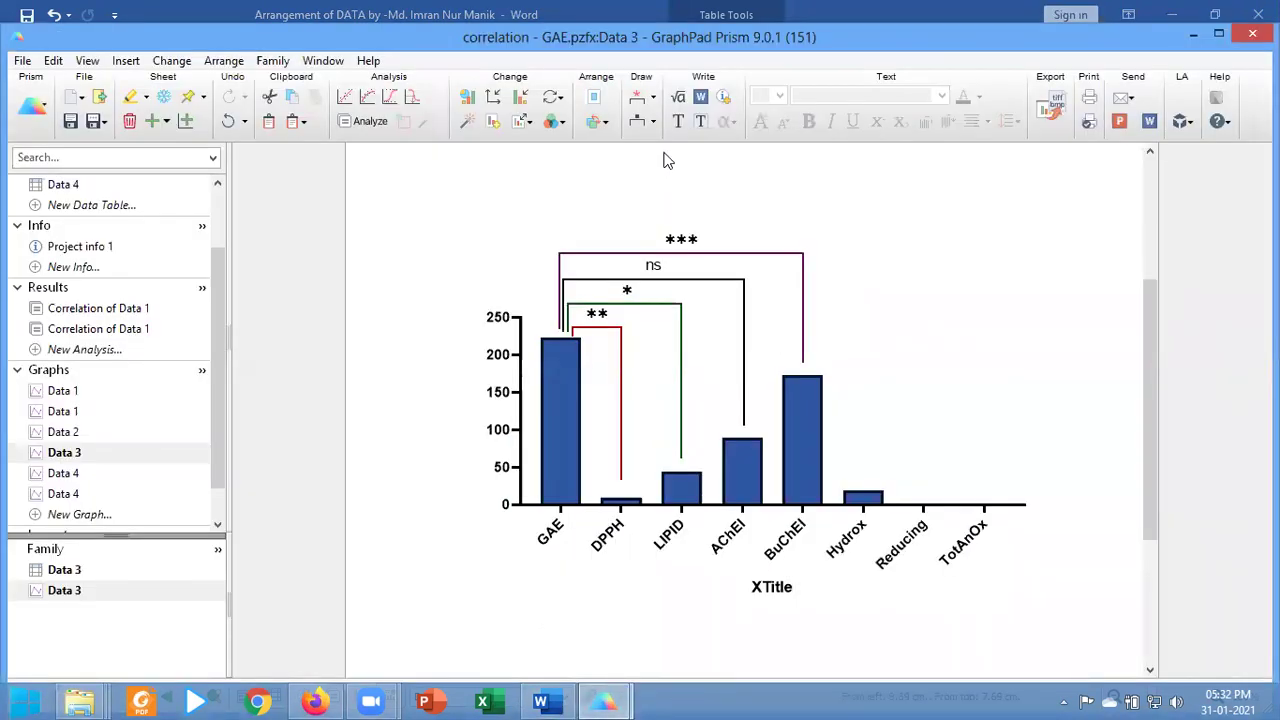
Draw a ** bracket from the GAE bar, extending its end down to the Hydrox bar
click(653, 100)
mouse_move(817, 203)
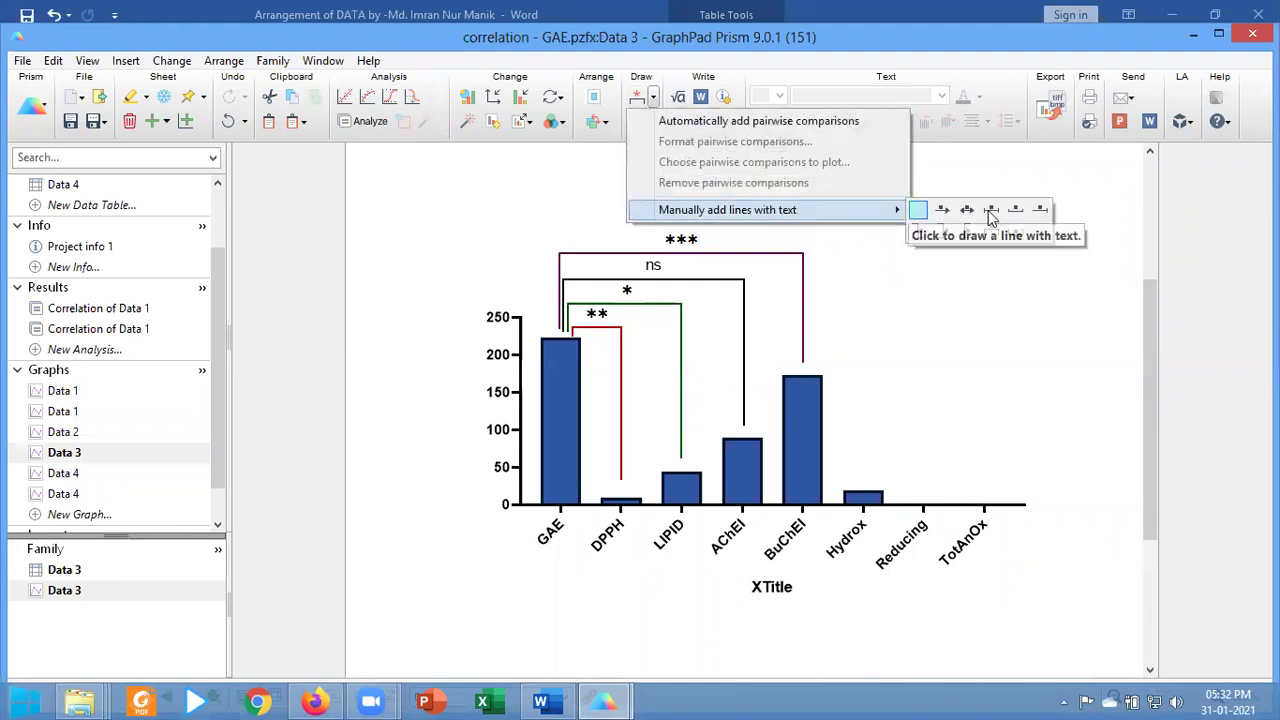
click(991, 231)
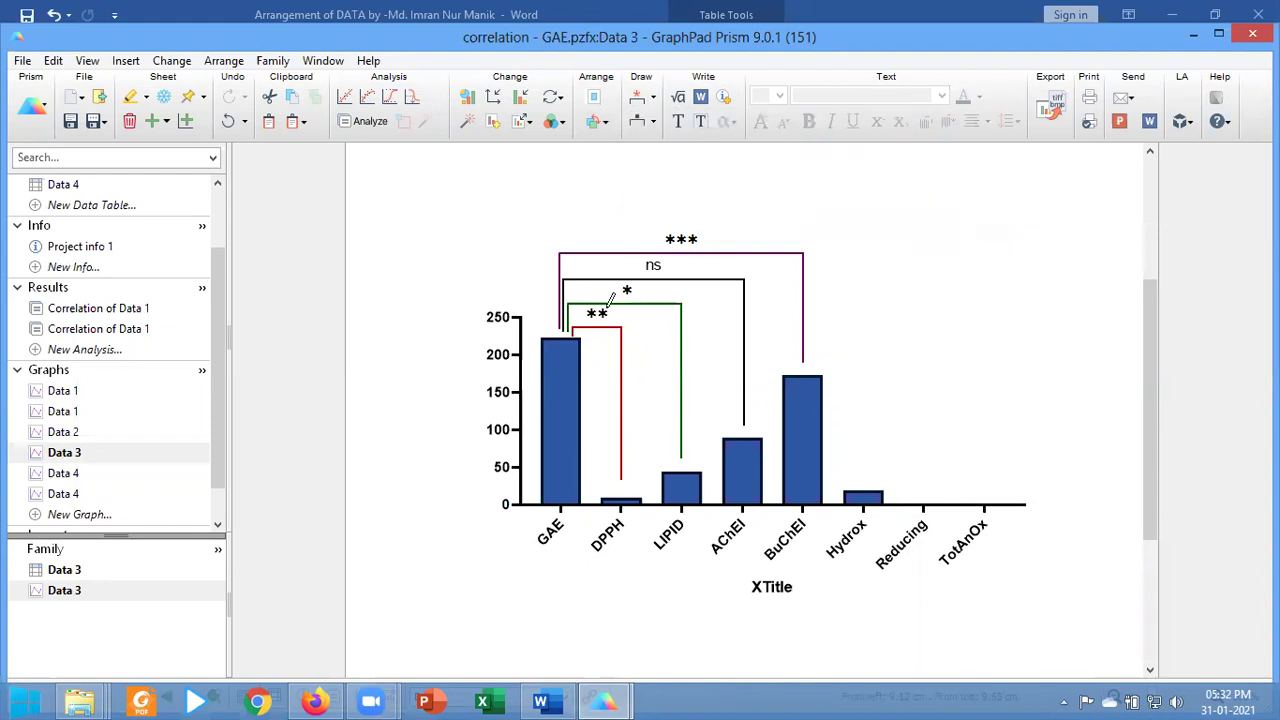
drag(557, 322, 869, 212)
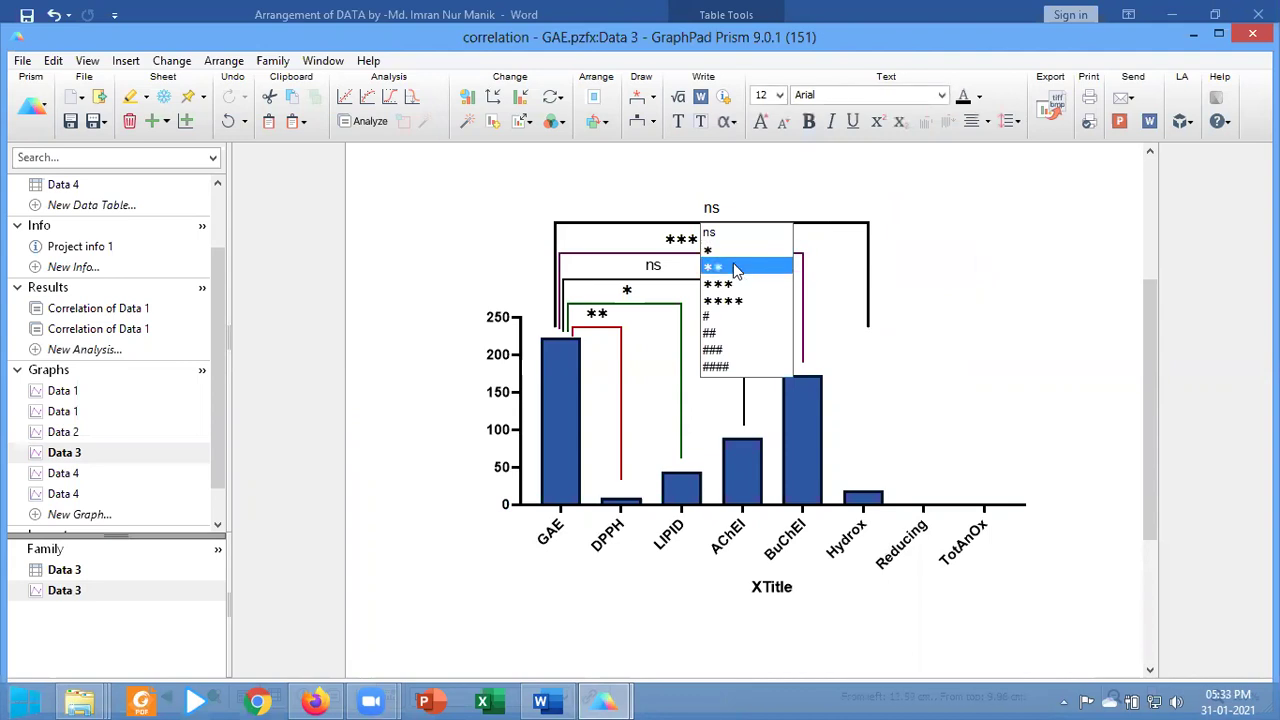
click(790, 262)
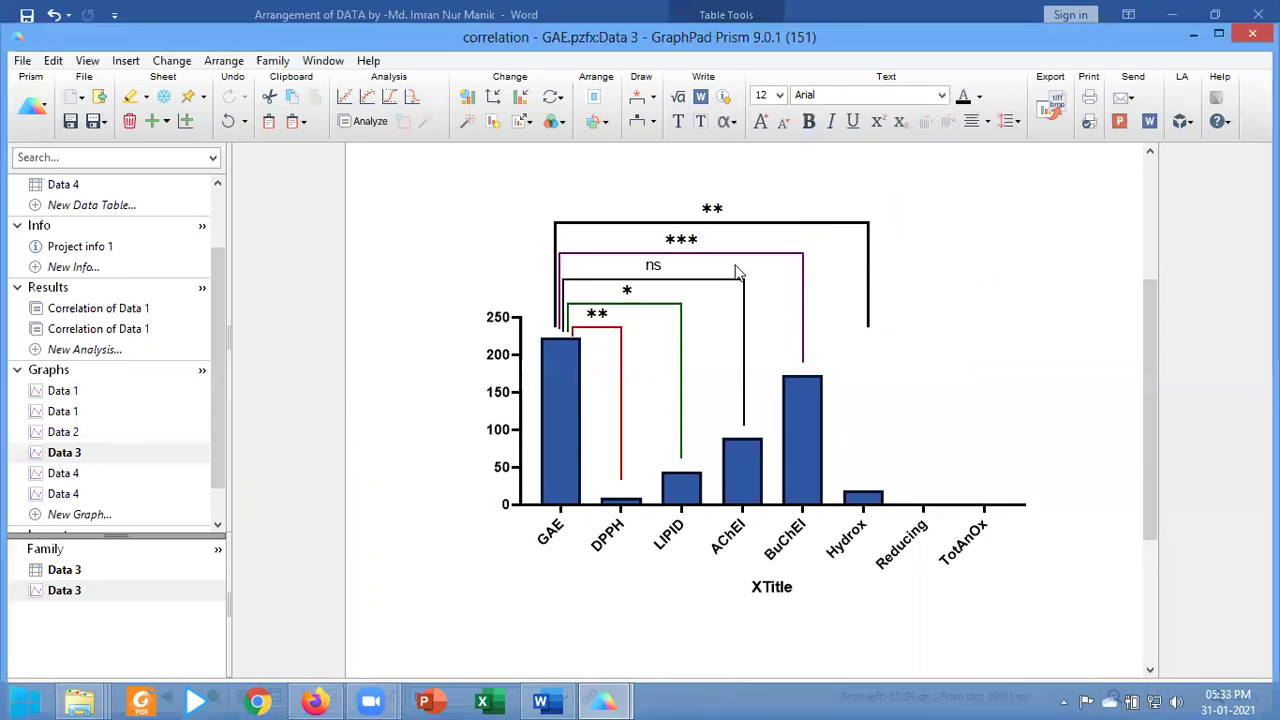
click(868, 333)
mouse_move(868, 333)
mouse_down()
mouse_move(865, 485)
mouse_move(818, 470)
mouse_up()
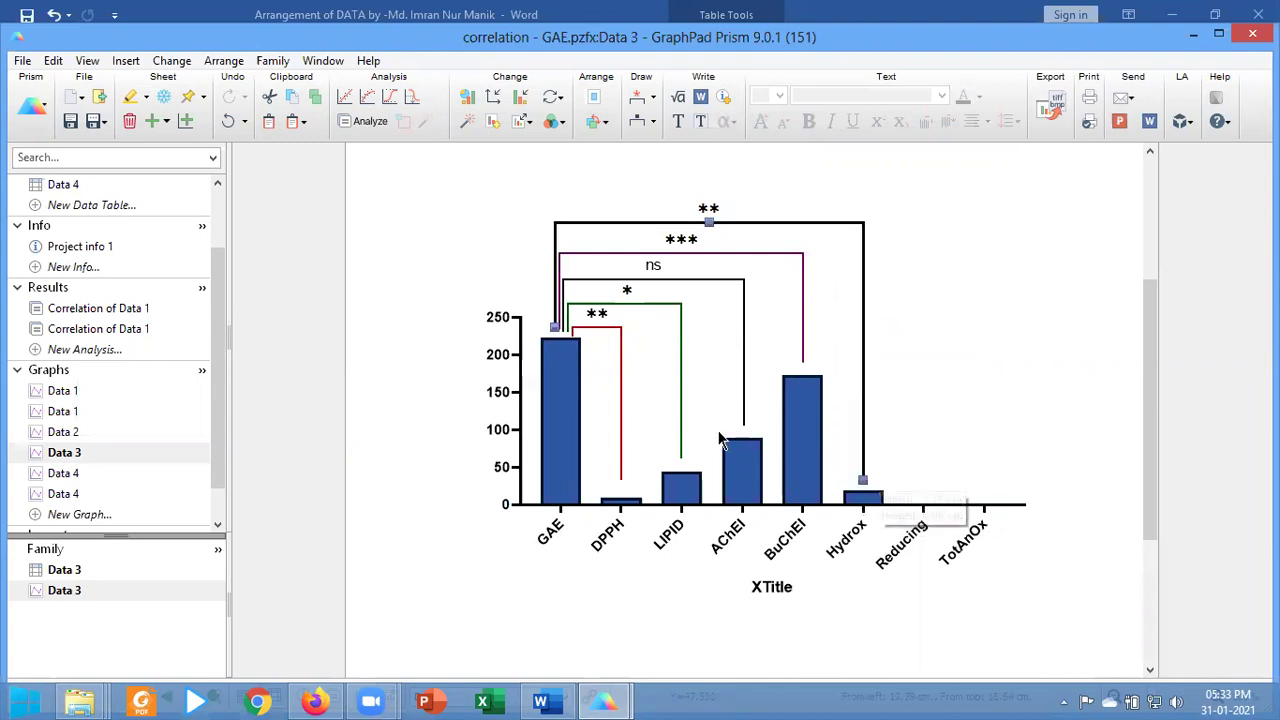
Set the GAE–Hydrox bracket's line to dark blue with 1 pt thickness in Format Object
double_click(741, 225)
click(606, 416)
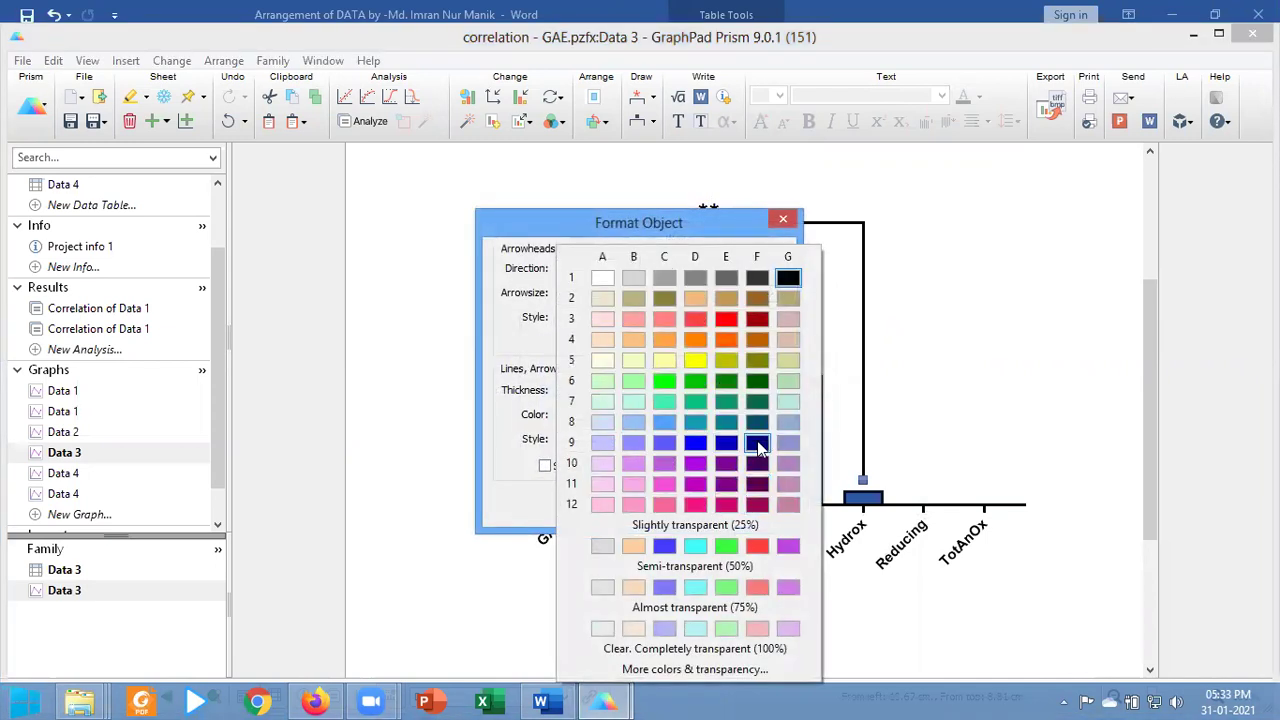
click(757, 443)
click(612, 393)
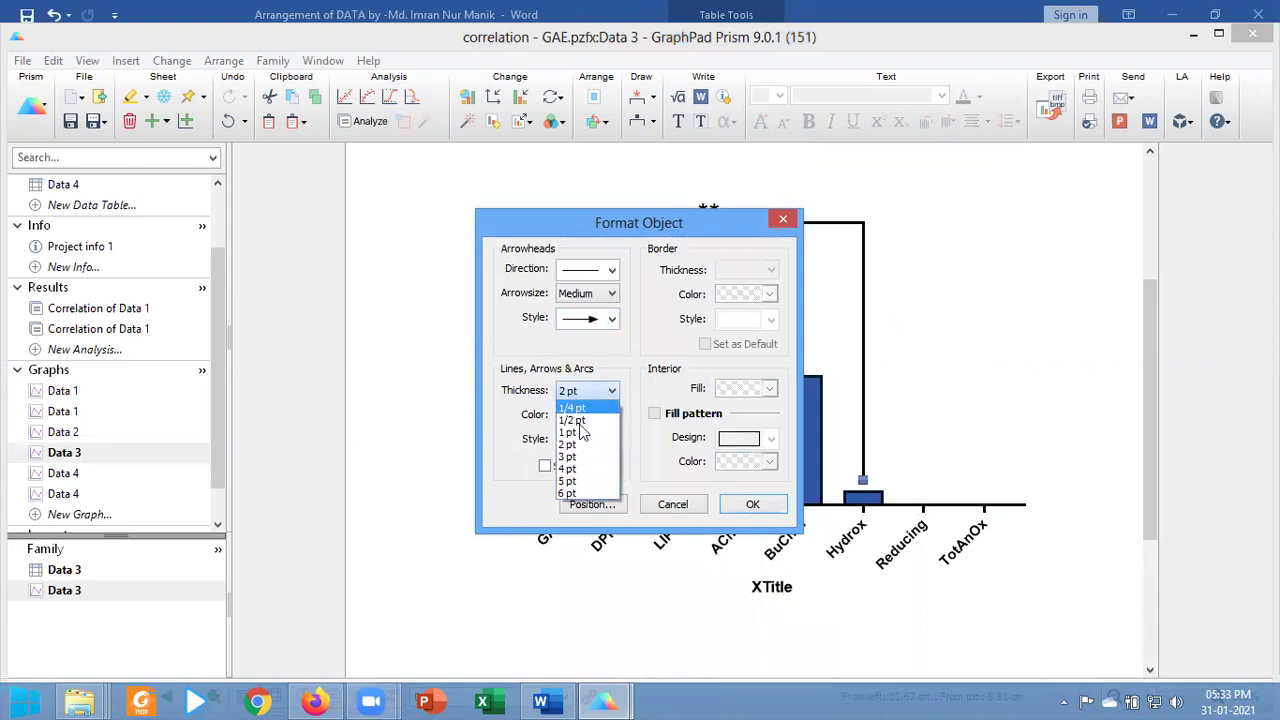
click(583, 432)
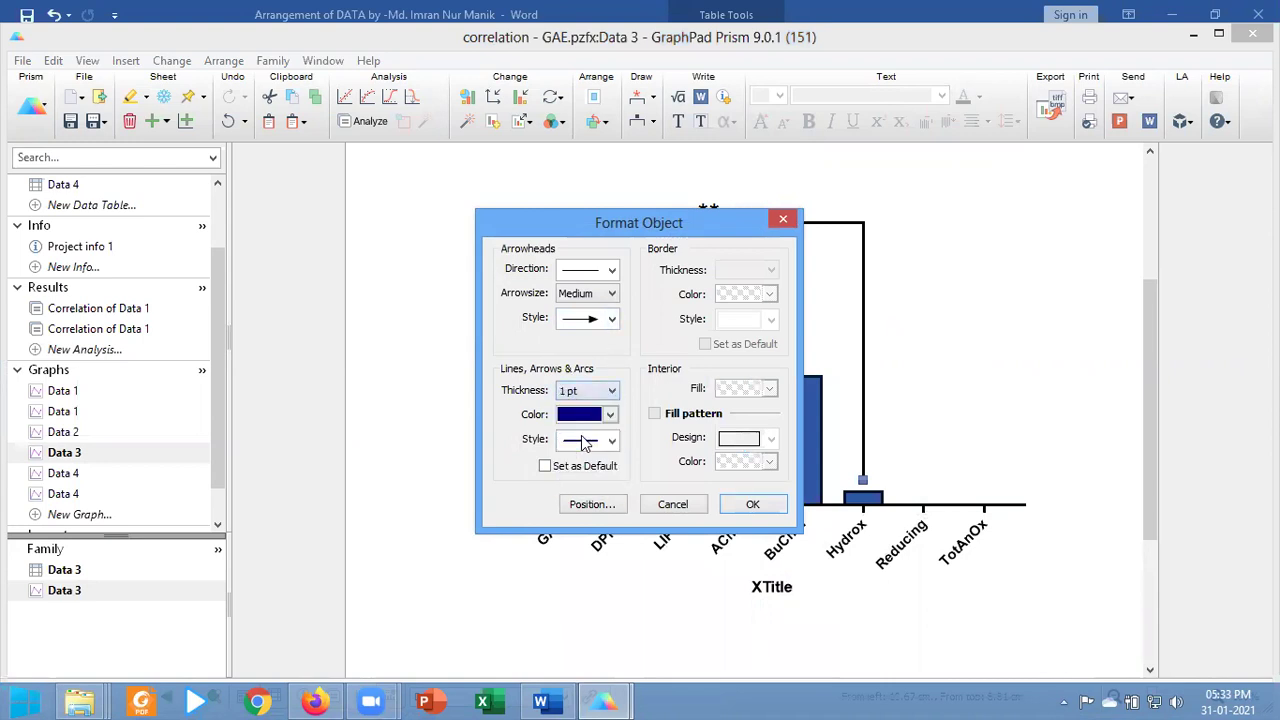
click(752, 507)
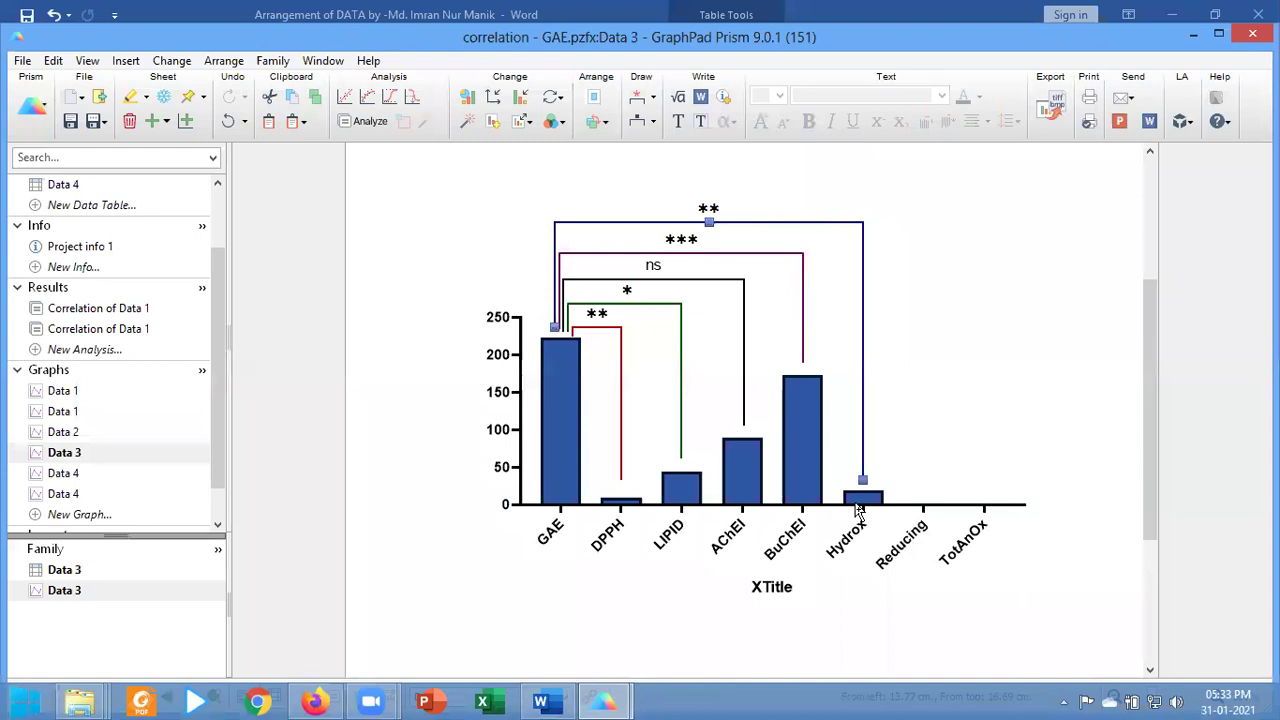
Check the Word correlation table, then stretch a * bracket from GAE to Reducing in Prism
click(540, 702)
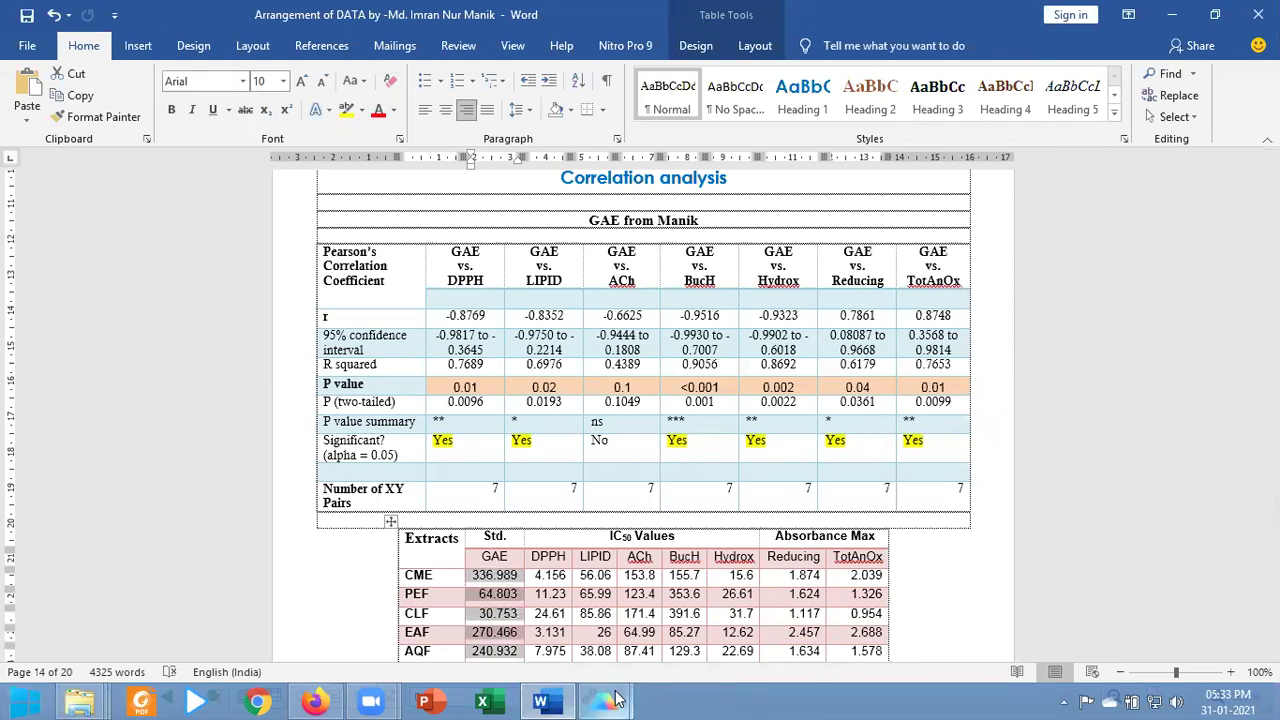
mouse_move(615, 700)
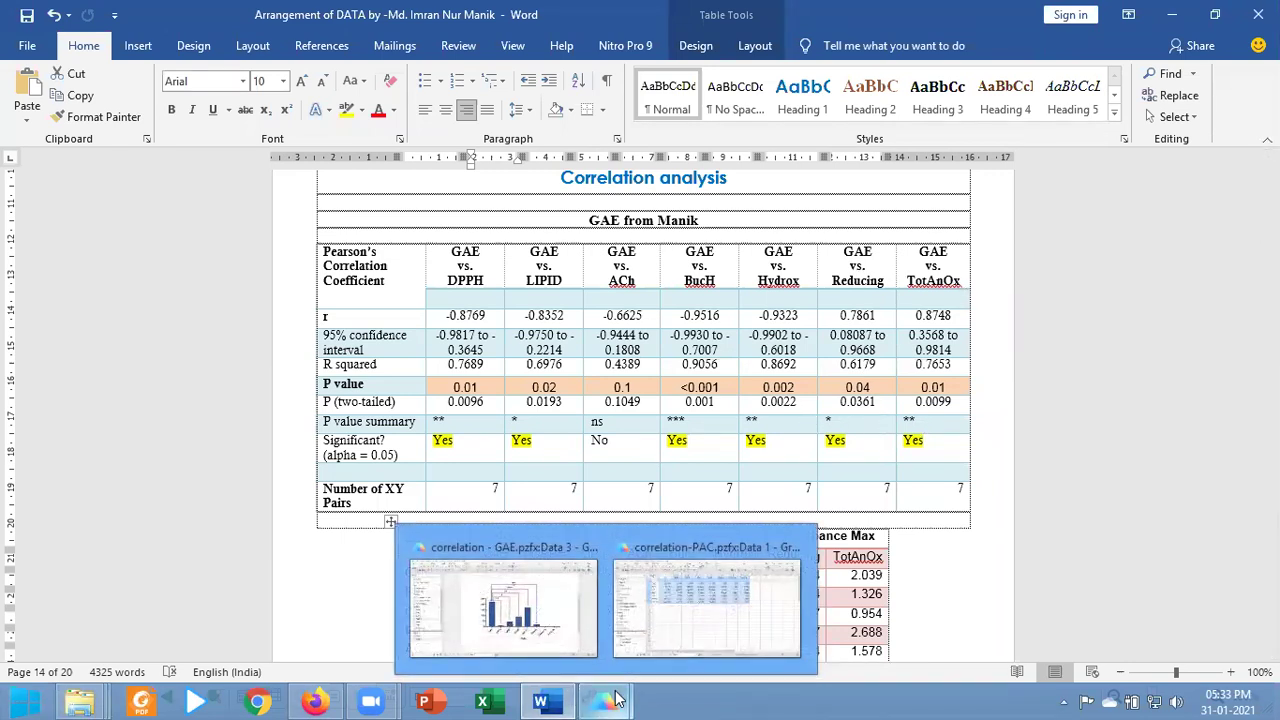
click(575, 625)
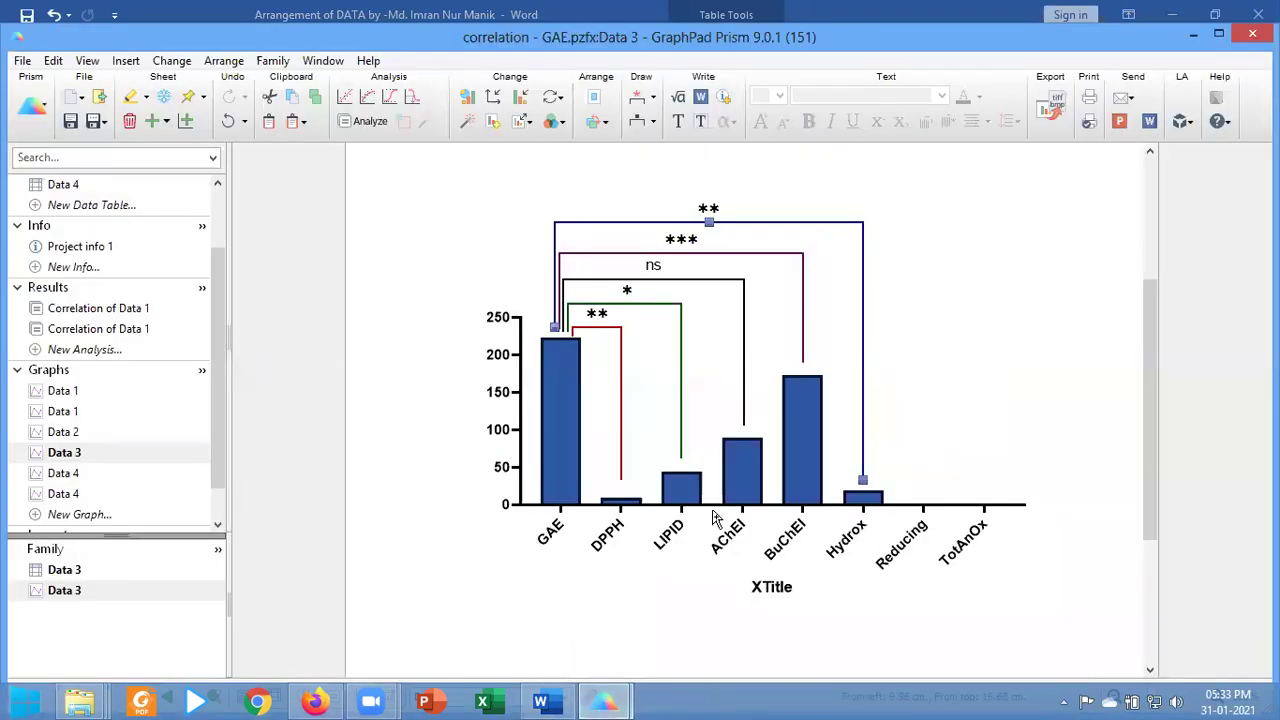
drag(556, 214, 924, 481)
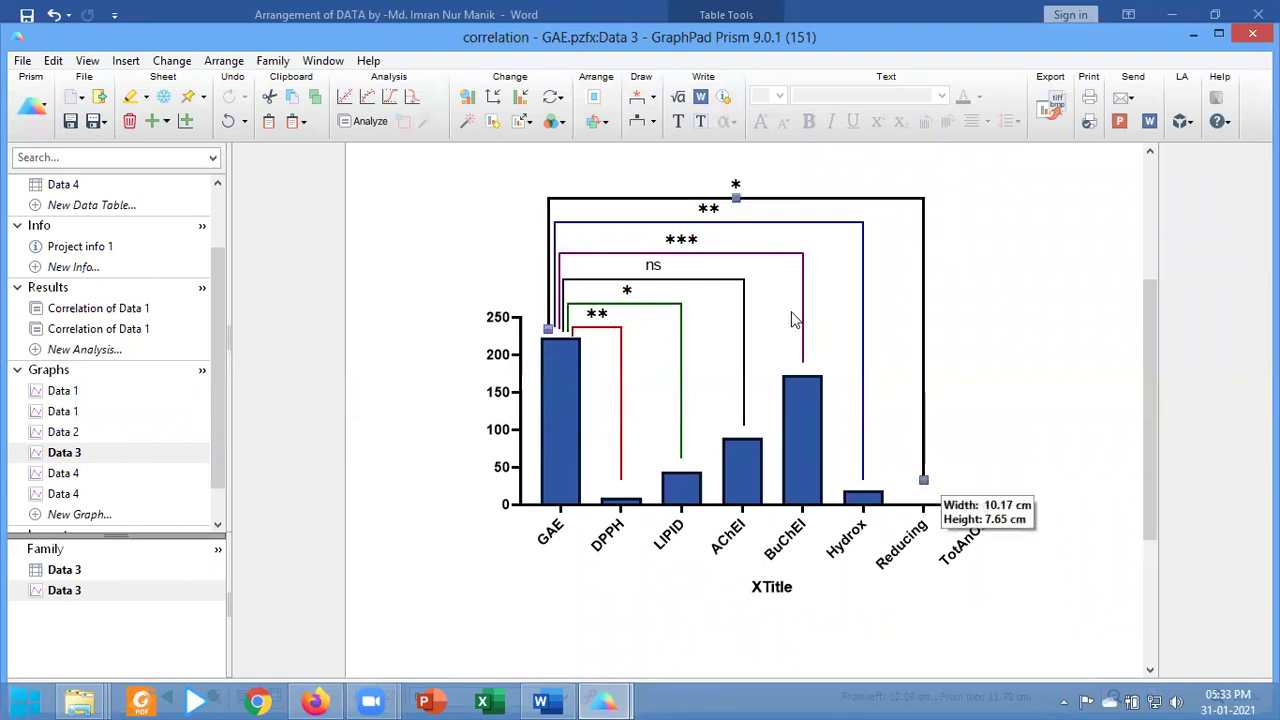
Give the GAE–Reducing bracket a dark purple 1 pt line
double_click(793, 197)
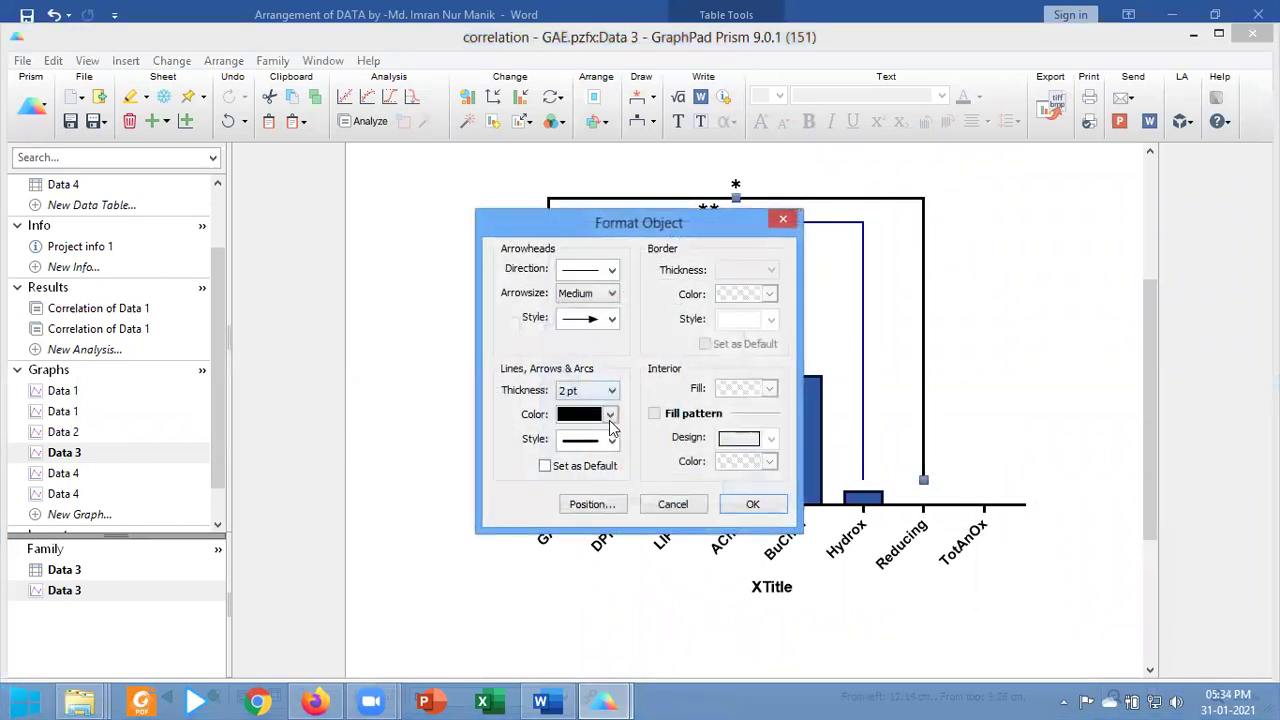
click(610, 416)
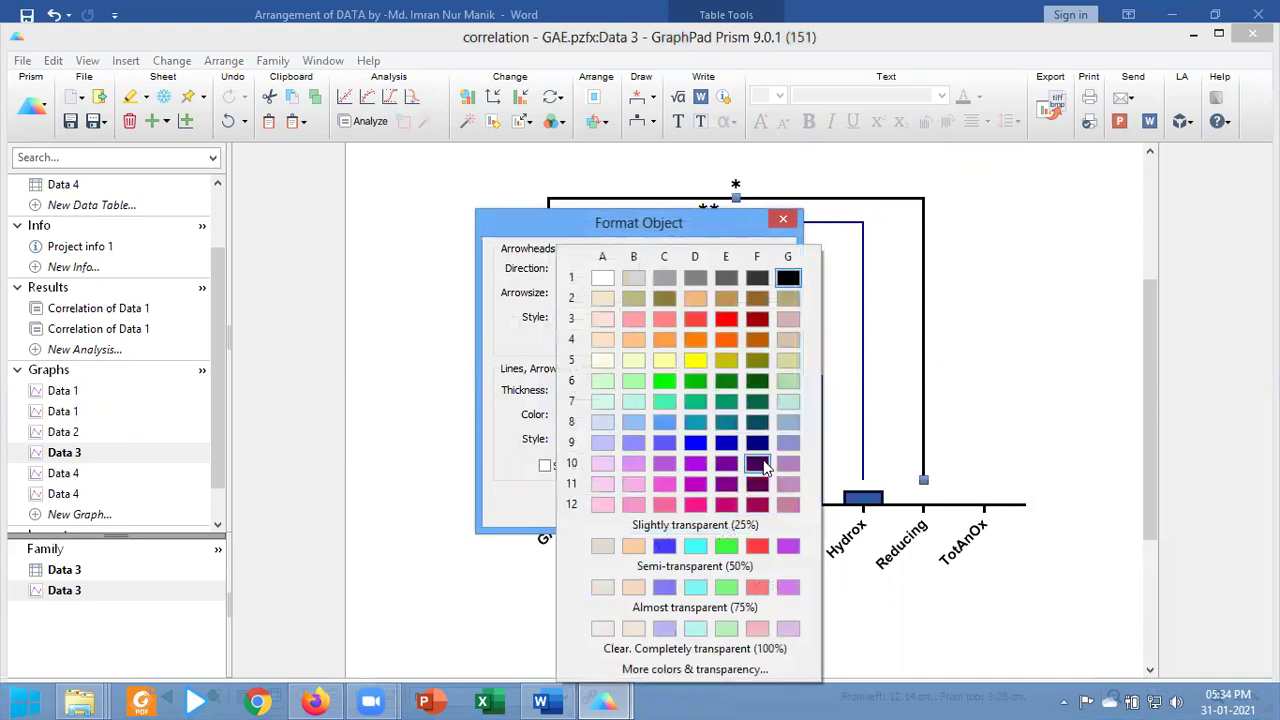
click(757, 464)
click(610, 390)
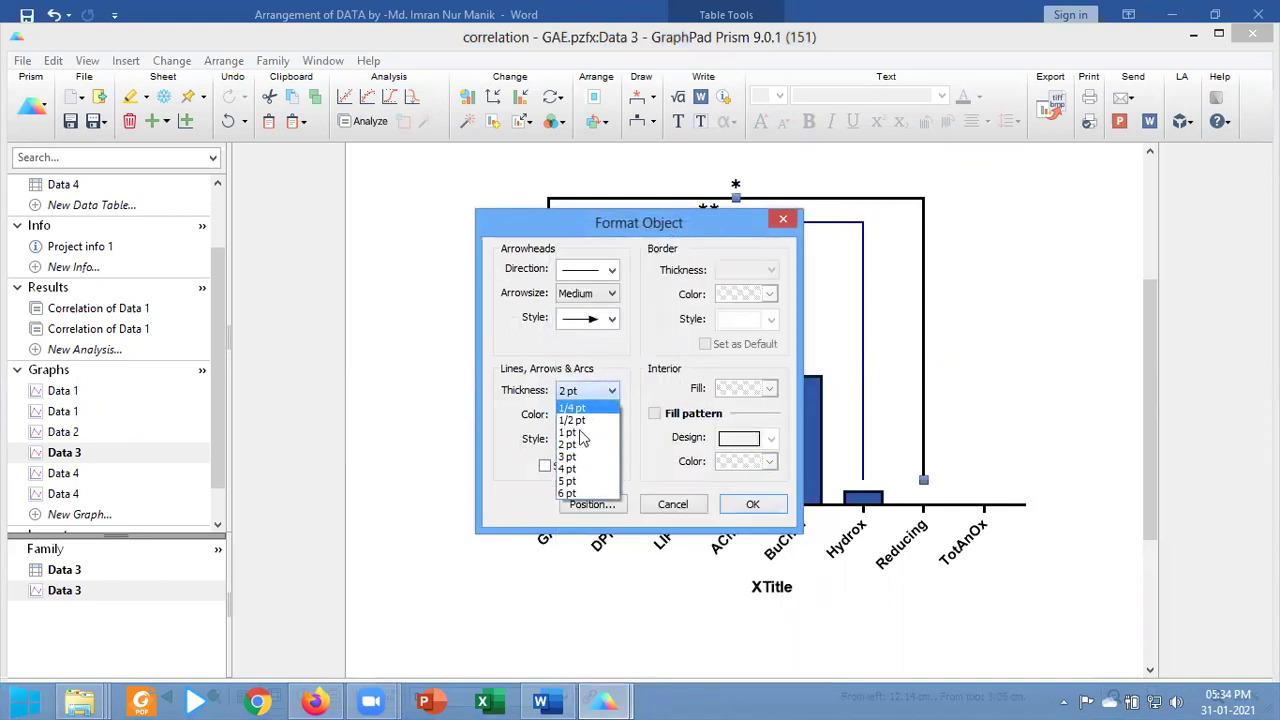
click(582, 436)
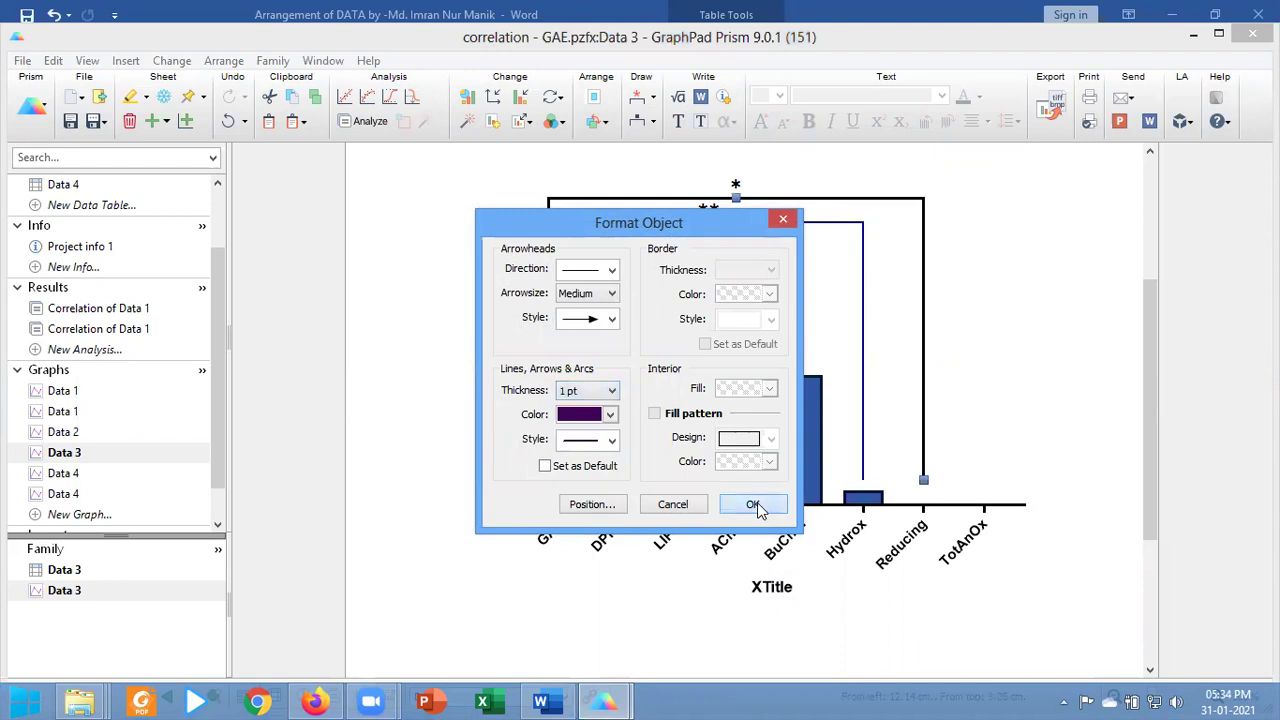
click(752, 504)
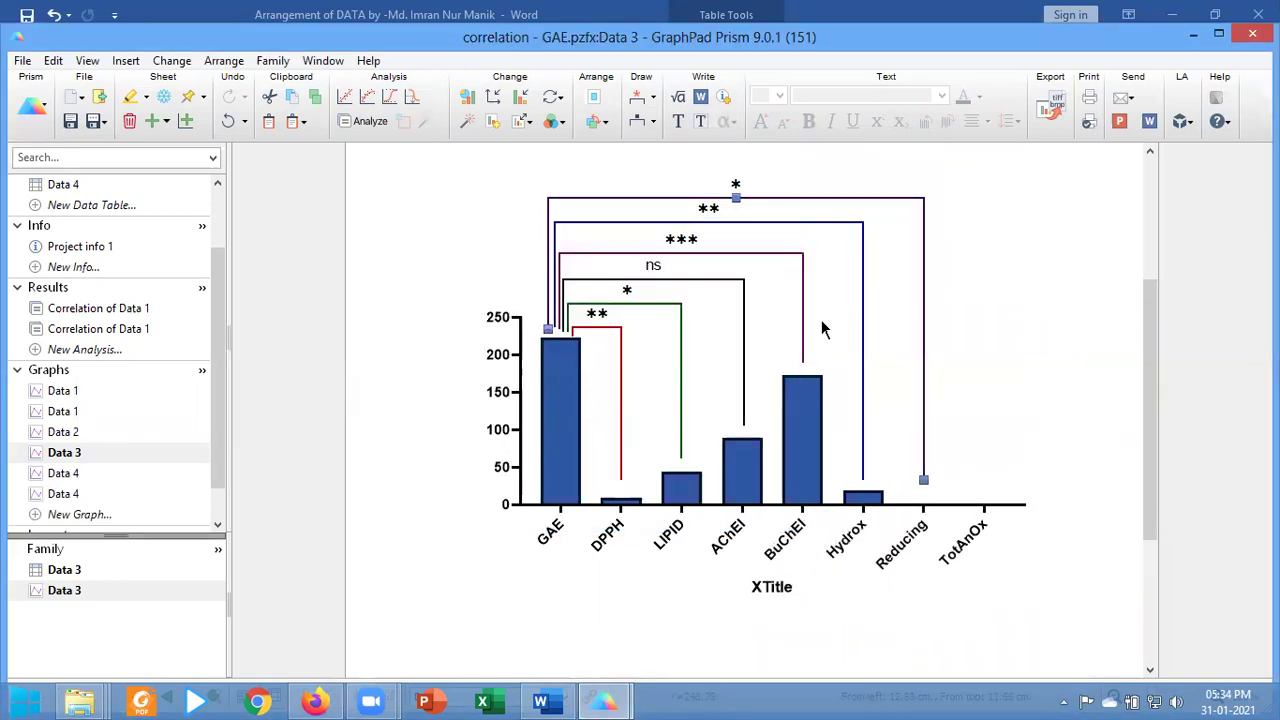
Check the correlation table in the Word report, then return to the Prism GAE graph
click(560, 698)
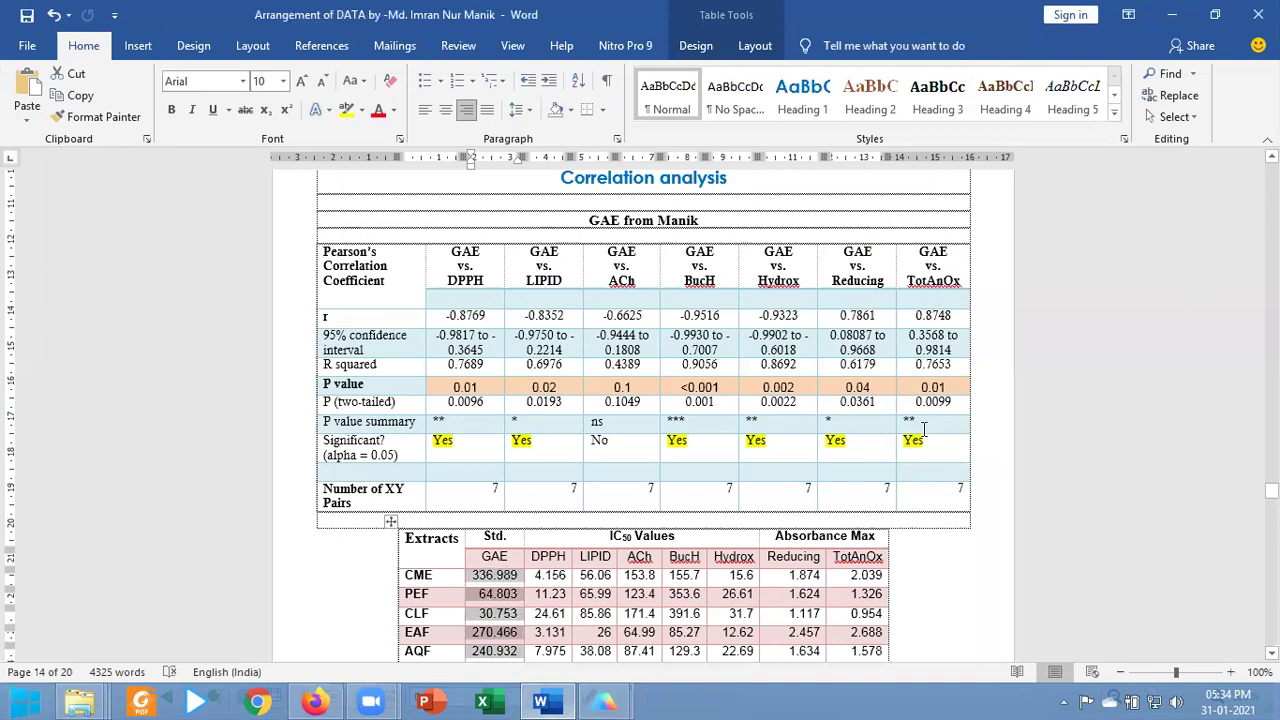
mouse_move(603, 700)
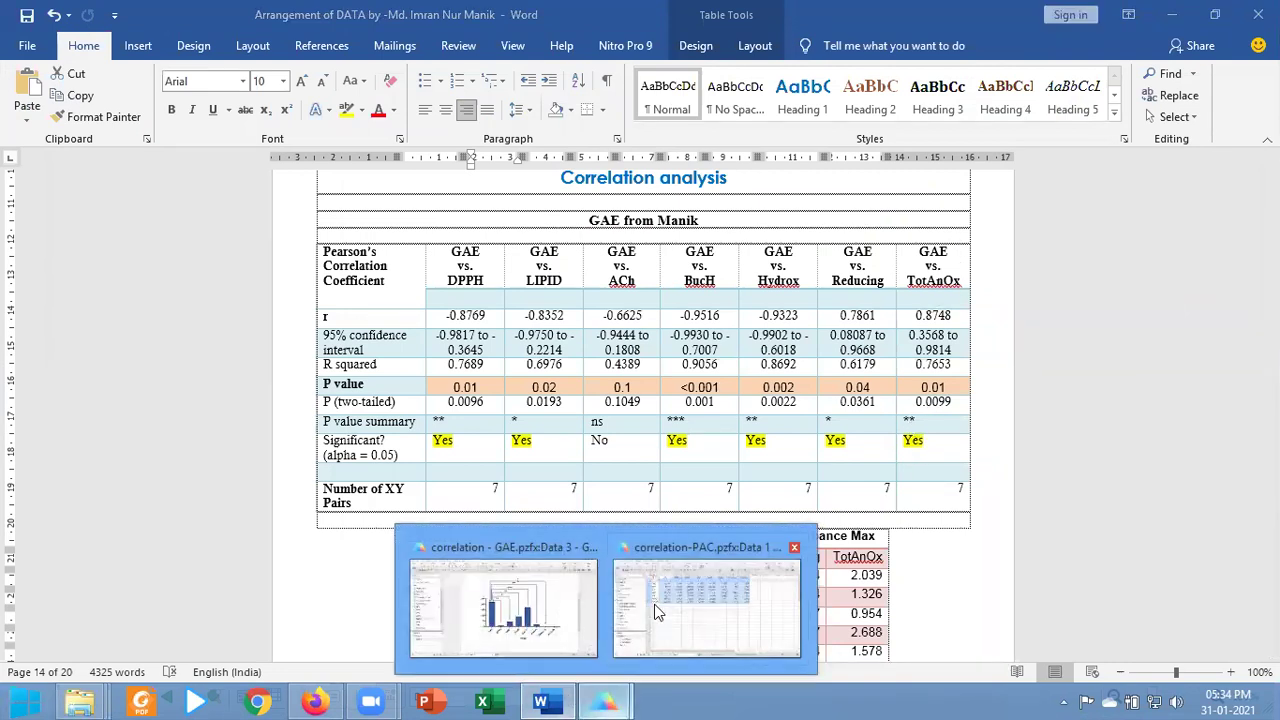
click(560, 614)
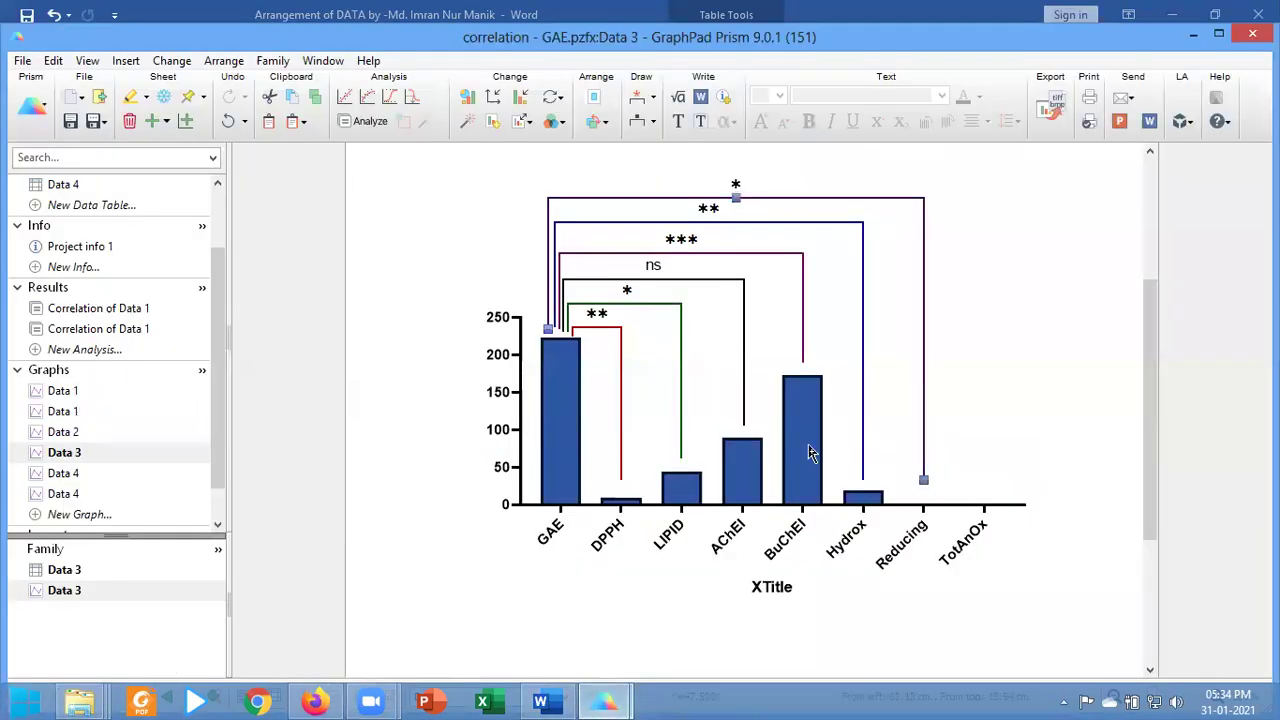
Draw a line-with-text bracket from the GAE bar to TotAnOx and label it **
click(652, 97)
mouse_move(880, 210)
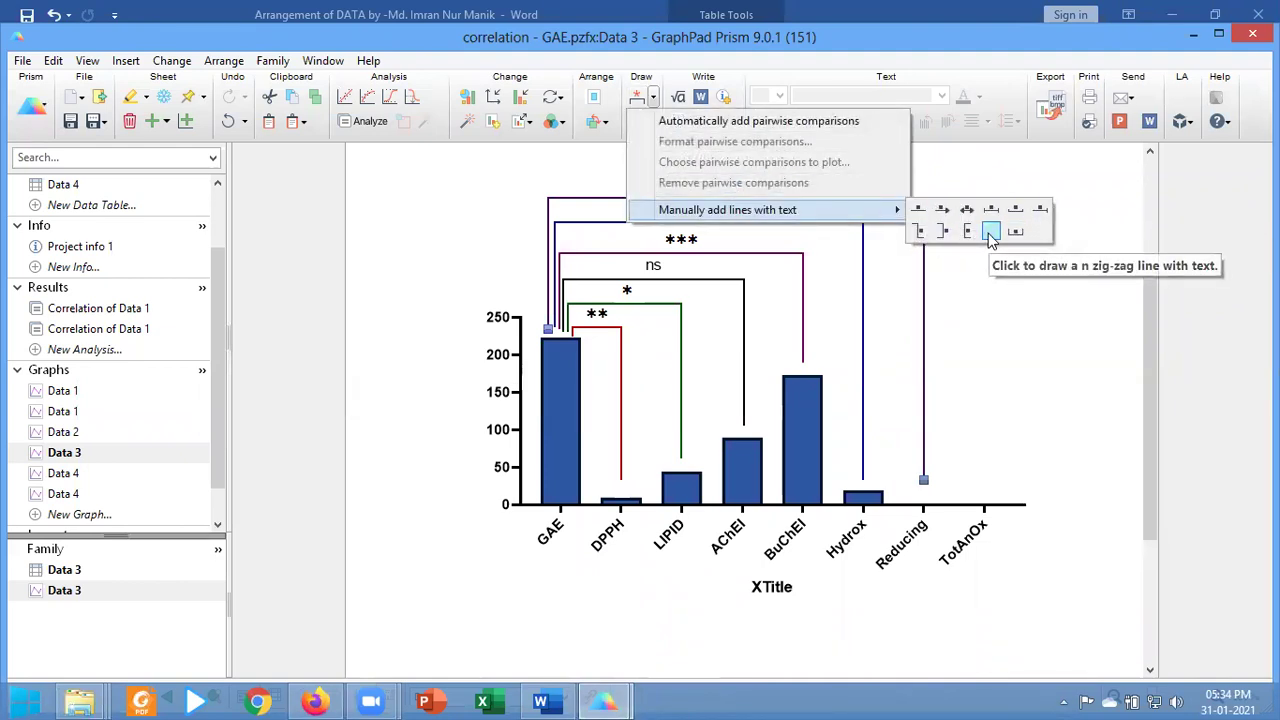
click(991, 230)
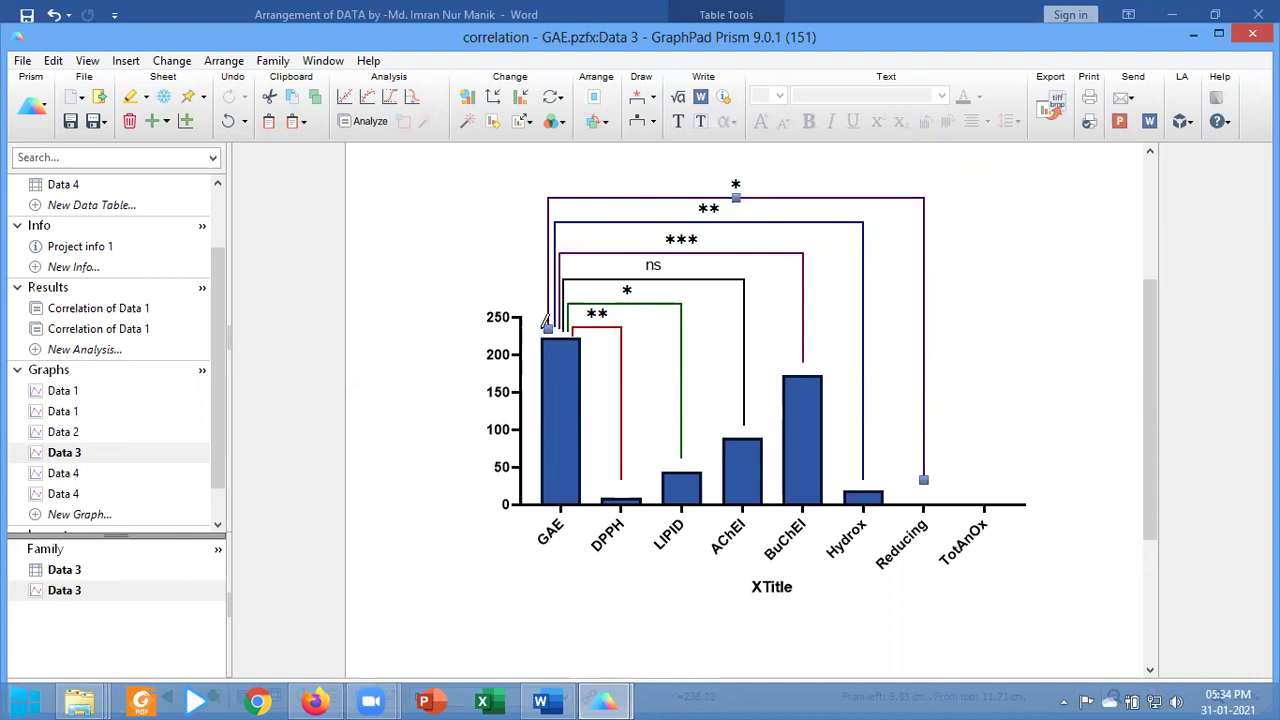
mouse_move(545, 323)
mouse_down()
mouse_move(545, 200)
mouse_move(558, 168)
mouse_move(987, 178)
mouse_move(992, 166)
mouse_move(979, 181)
mouse_up()
click(787, 216)
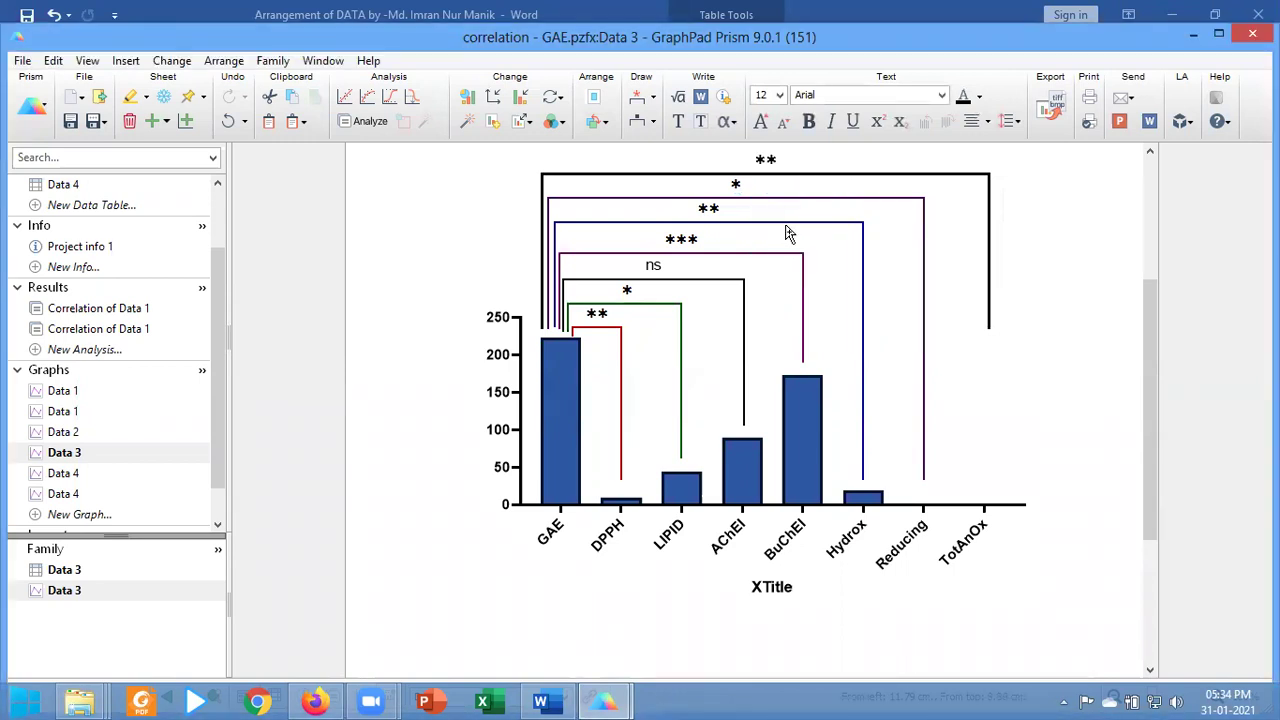
Drop the GAE–TotAnOx bracket's end to TotAnOx and make it a 1 pt dark crimson line
click(989, 336)
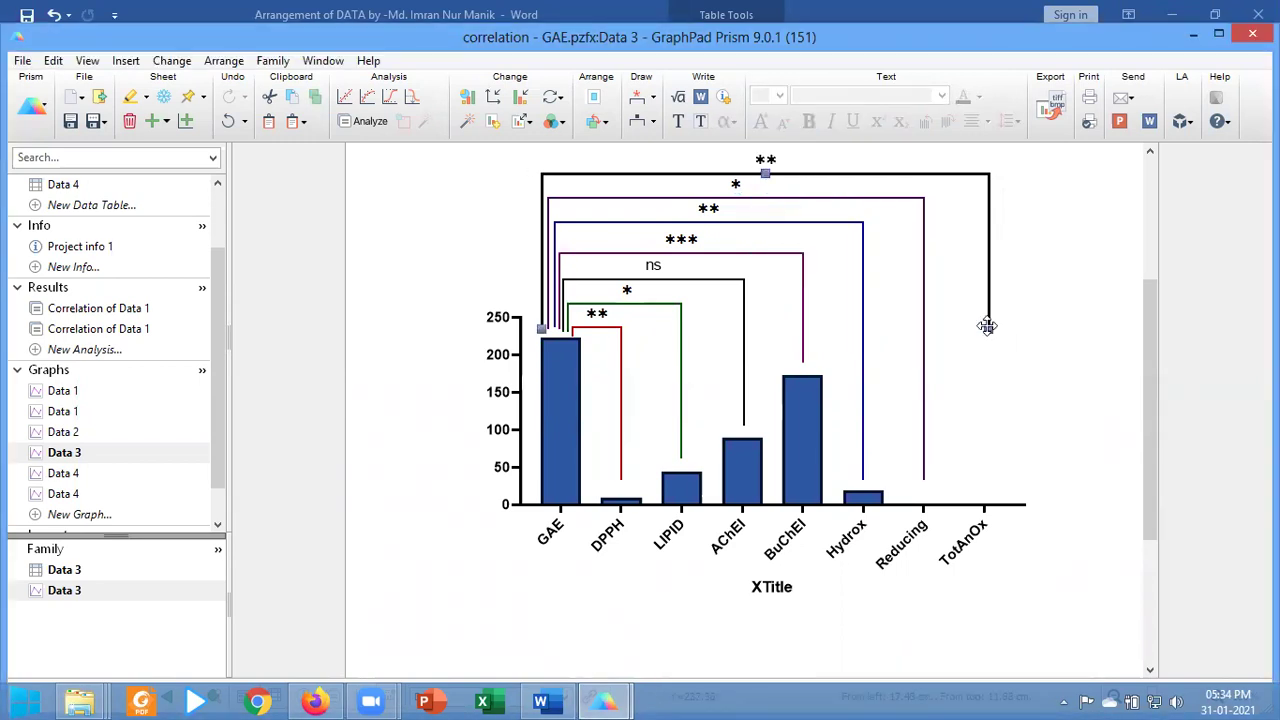
drag(987, 331, 984, 480)
double_click(672, 173)
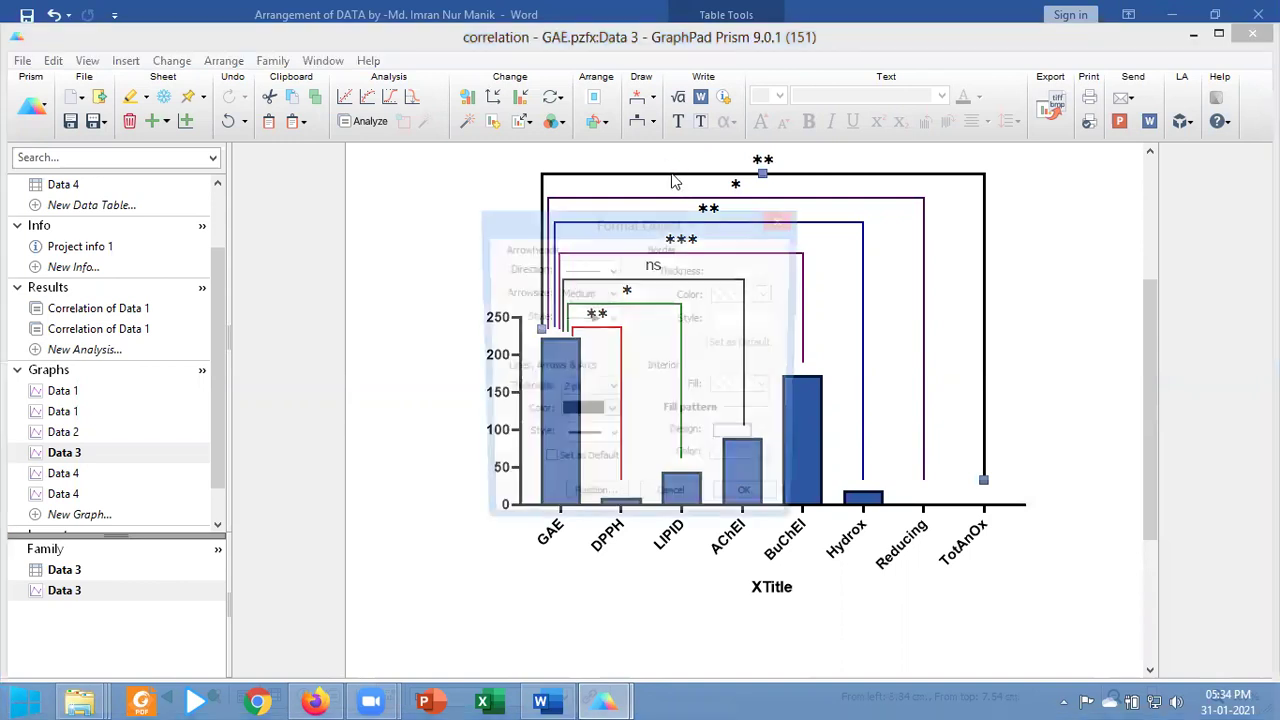
click(610, 414)
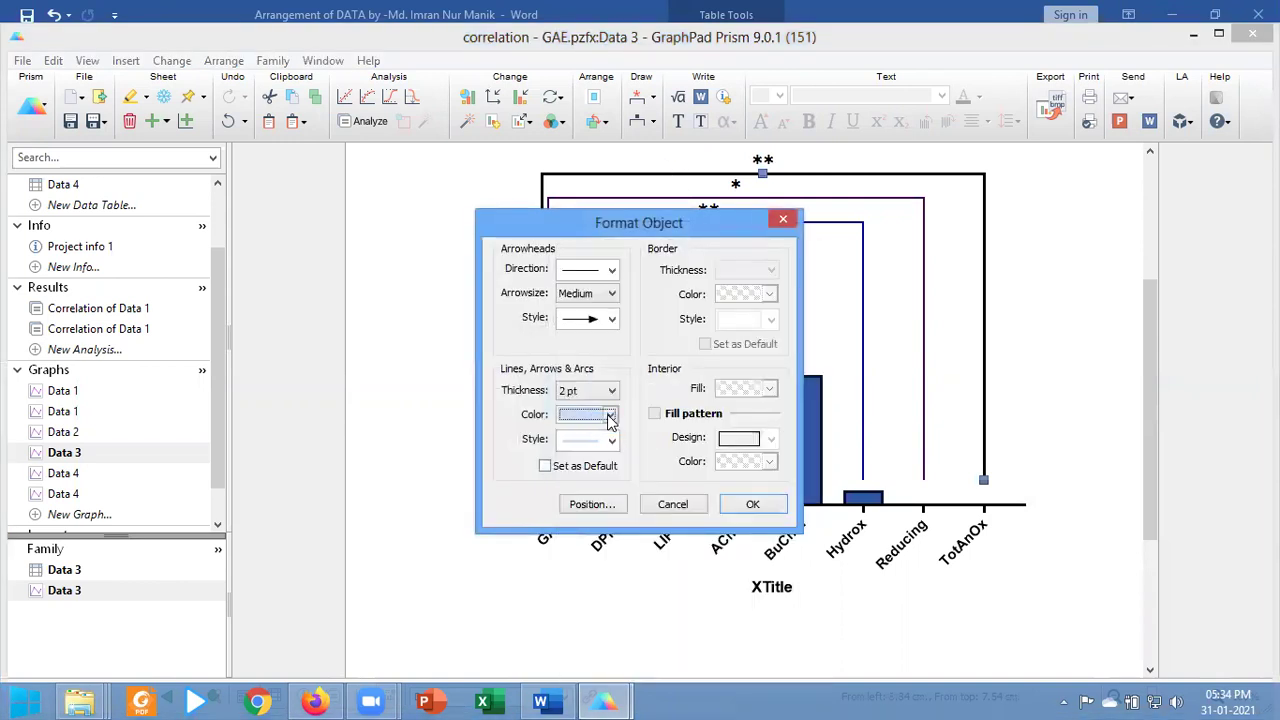
click(610, 416)
click(758, 506)
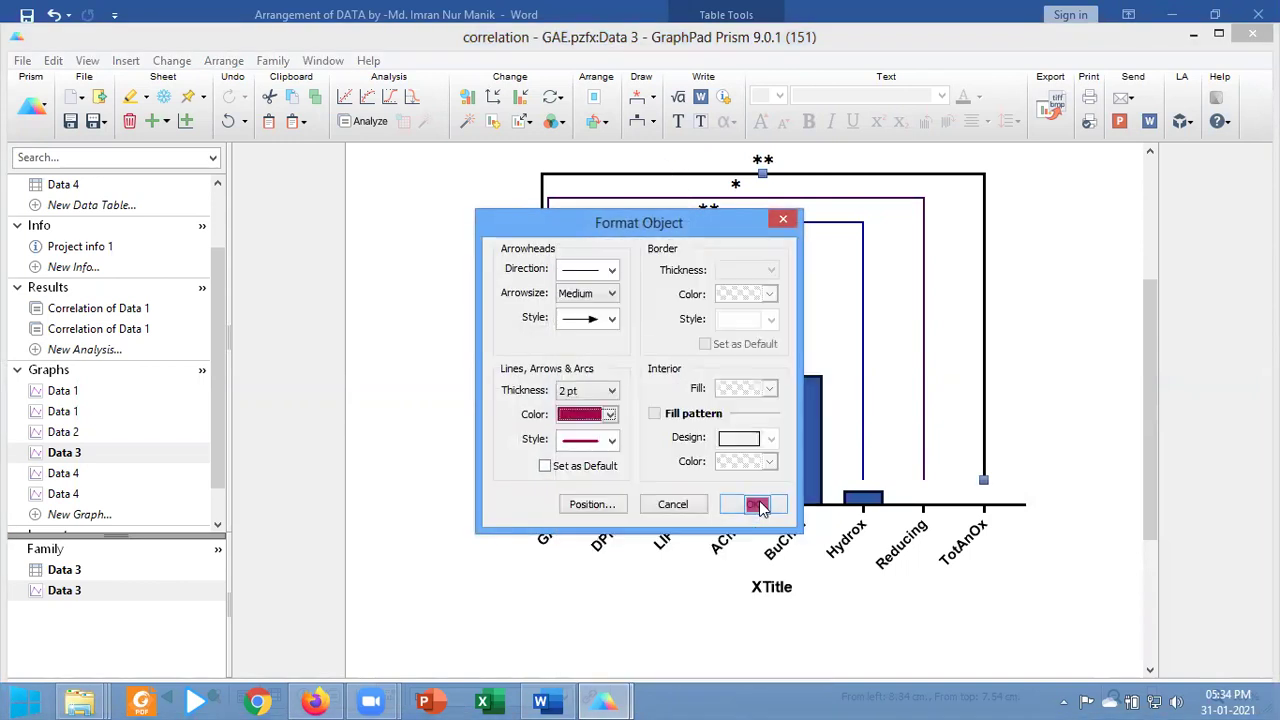
click(611, 391)
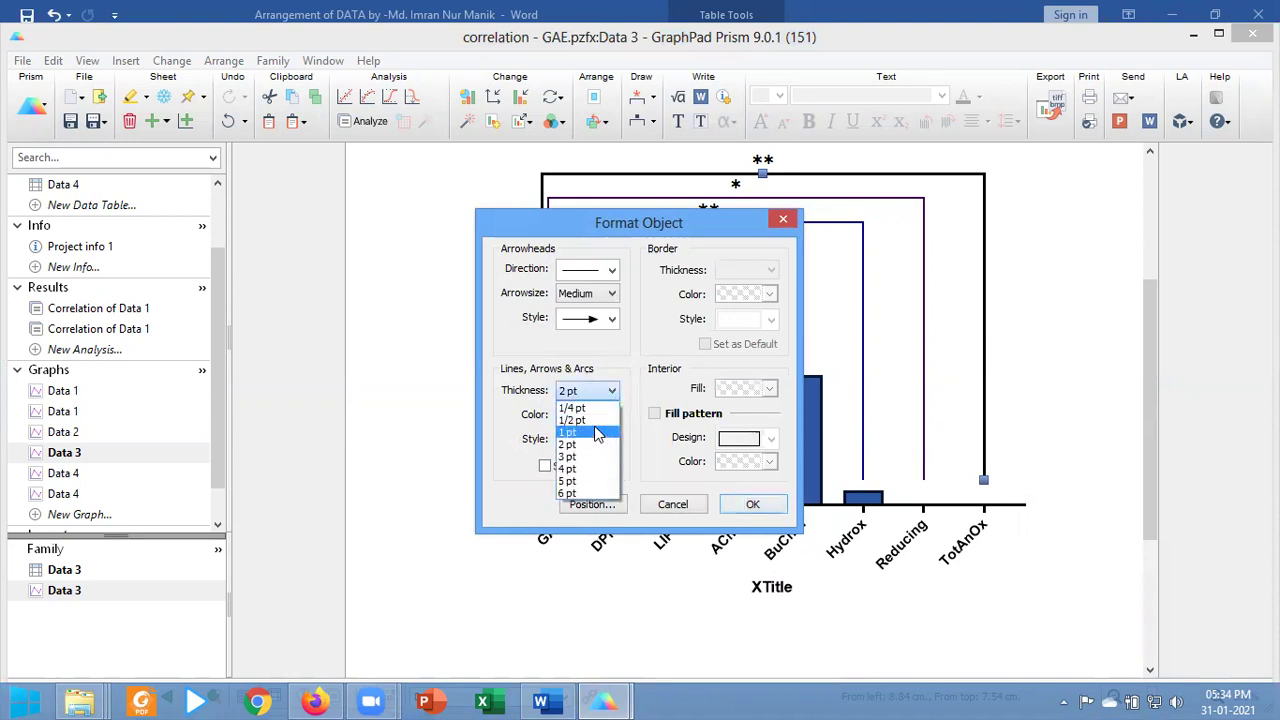
click(596, 432)
click(752, 504)
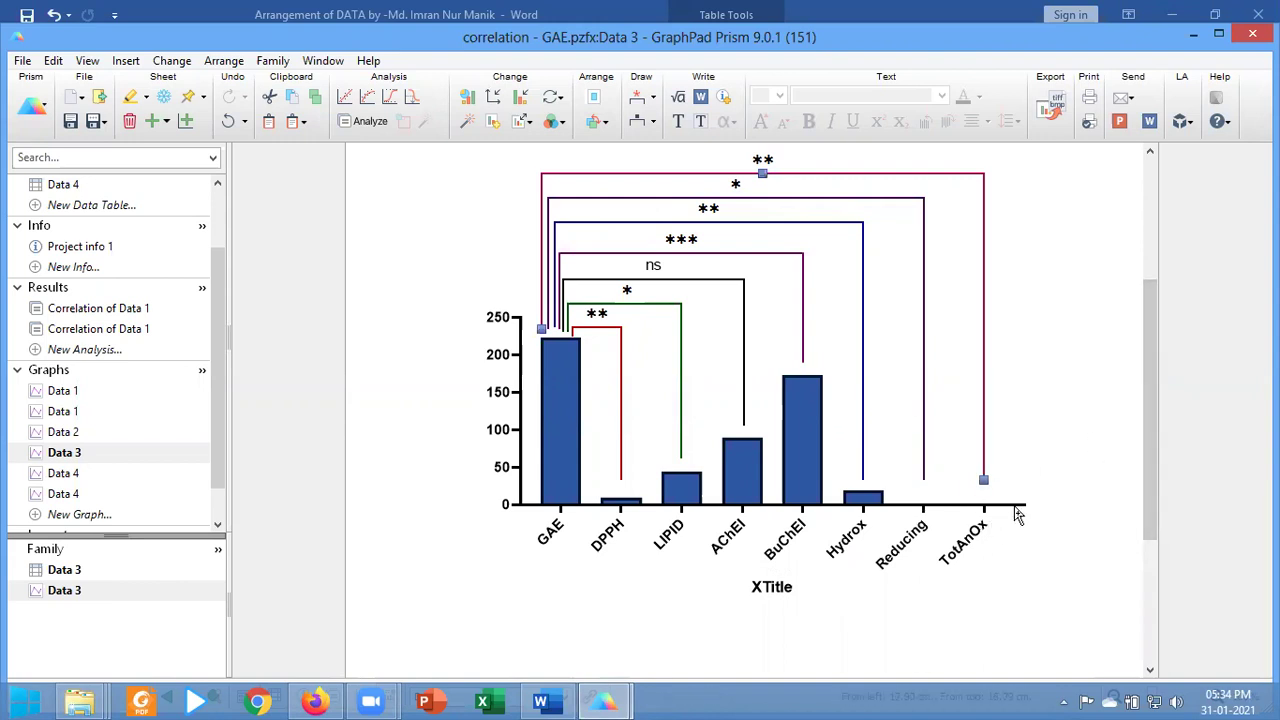
Shift the Data 3 graph lower on the page, then open Data 2 and select its caption text
drag(1017, 504, 1022, 512)
key(Down)
key(Down)
key(Down)
key(Down)
key(Down)
key(Down)
key(Down)
key(Down)
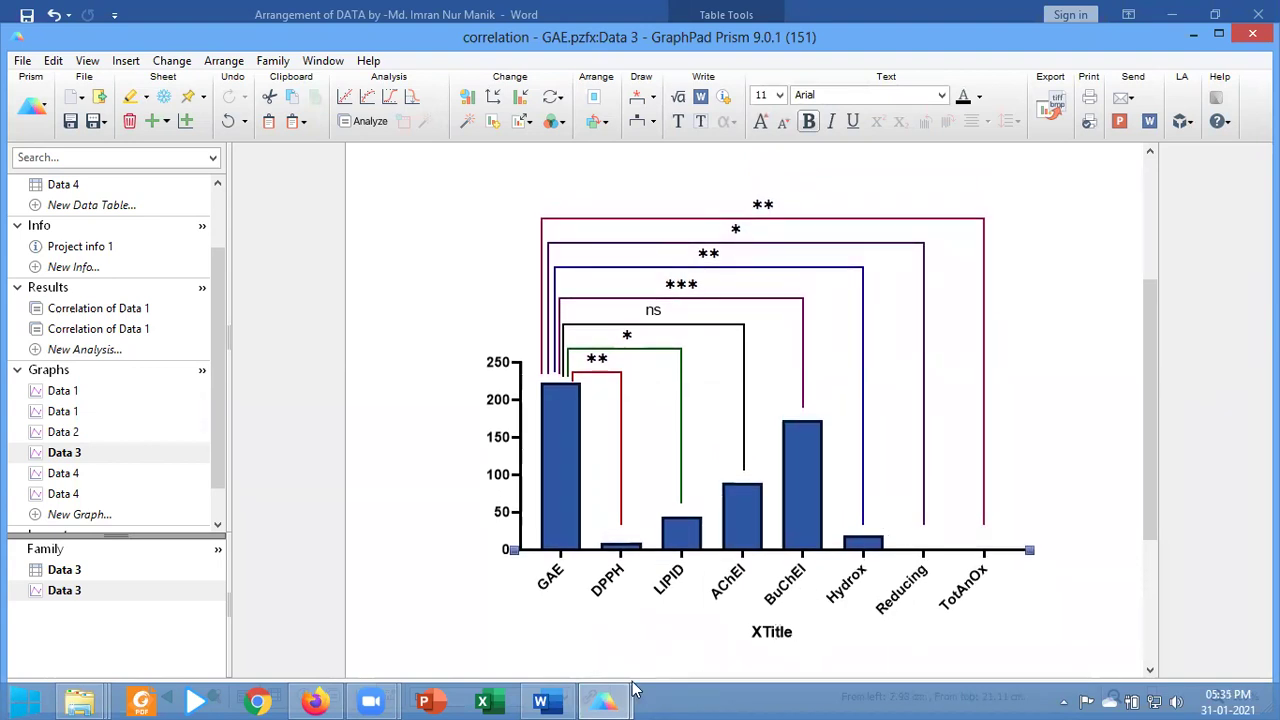
mouse_move(603, 700)
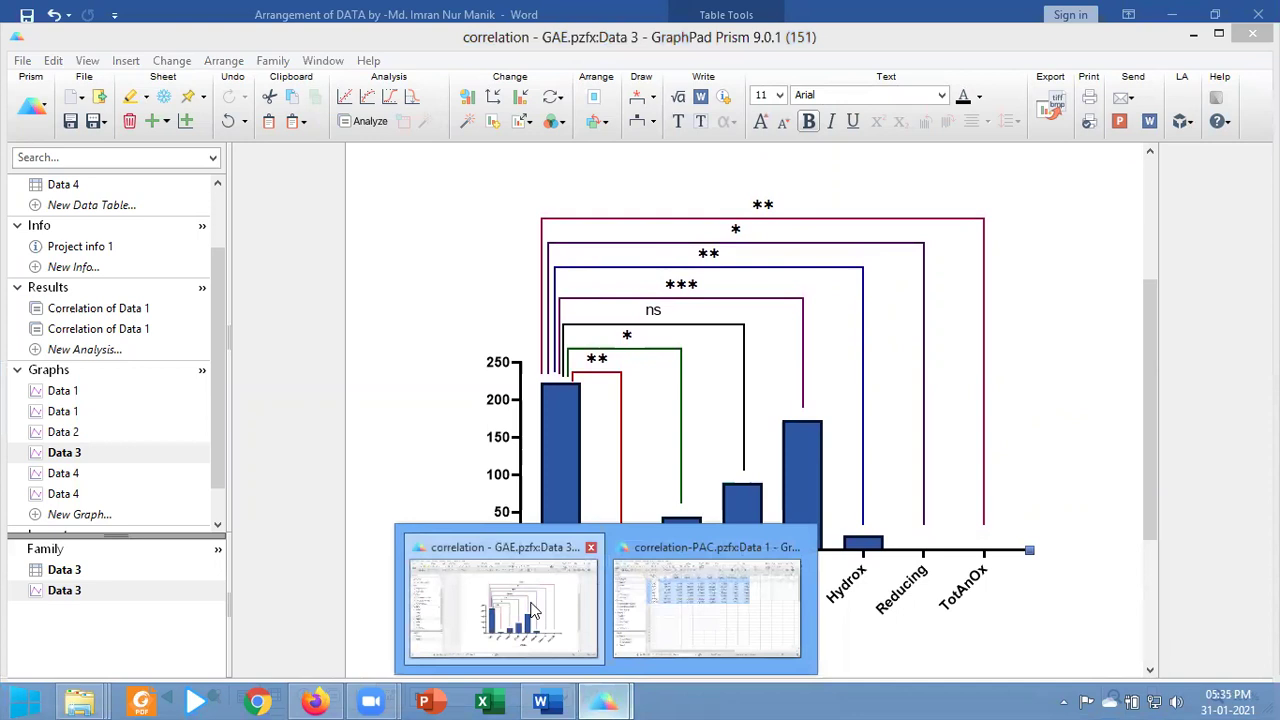
click(66, 436)
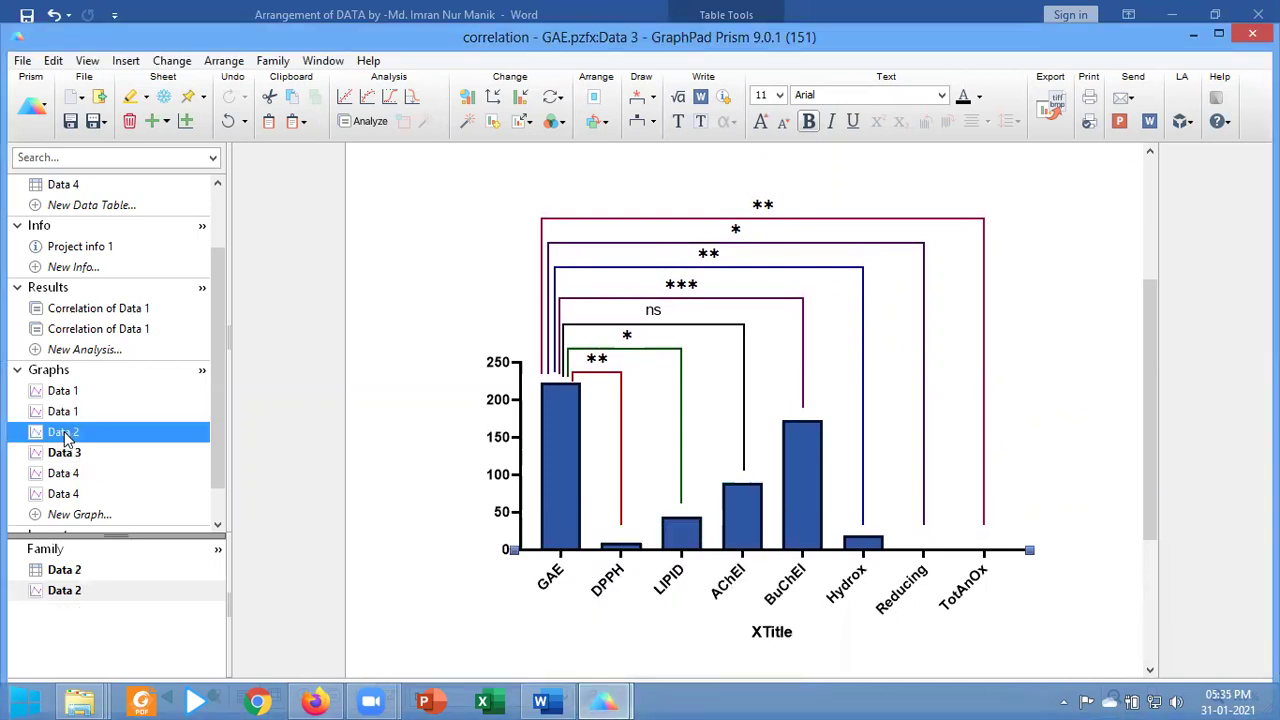
double_click(670, 646)
key(ctrl+c)
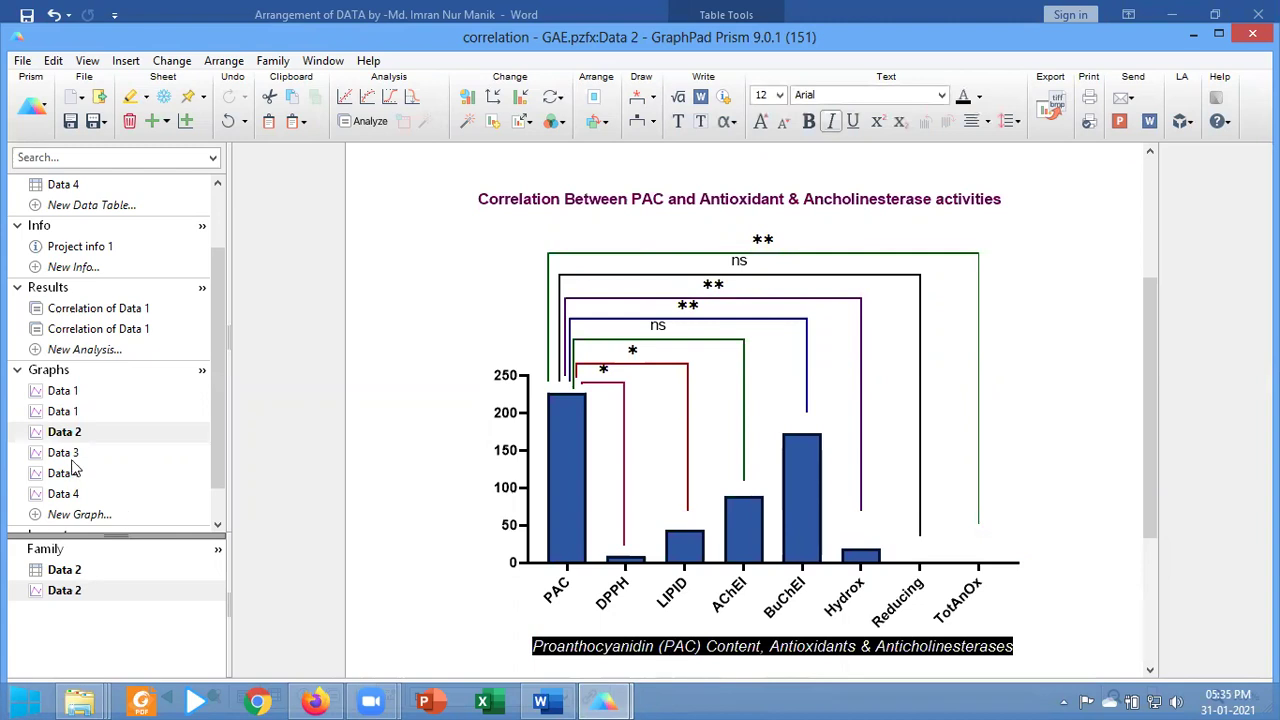
Paste the caption into the Data 3 axis title and replace PAC with GAE in the chart title
click(69, 452)
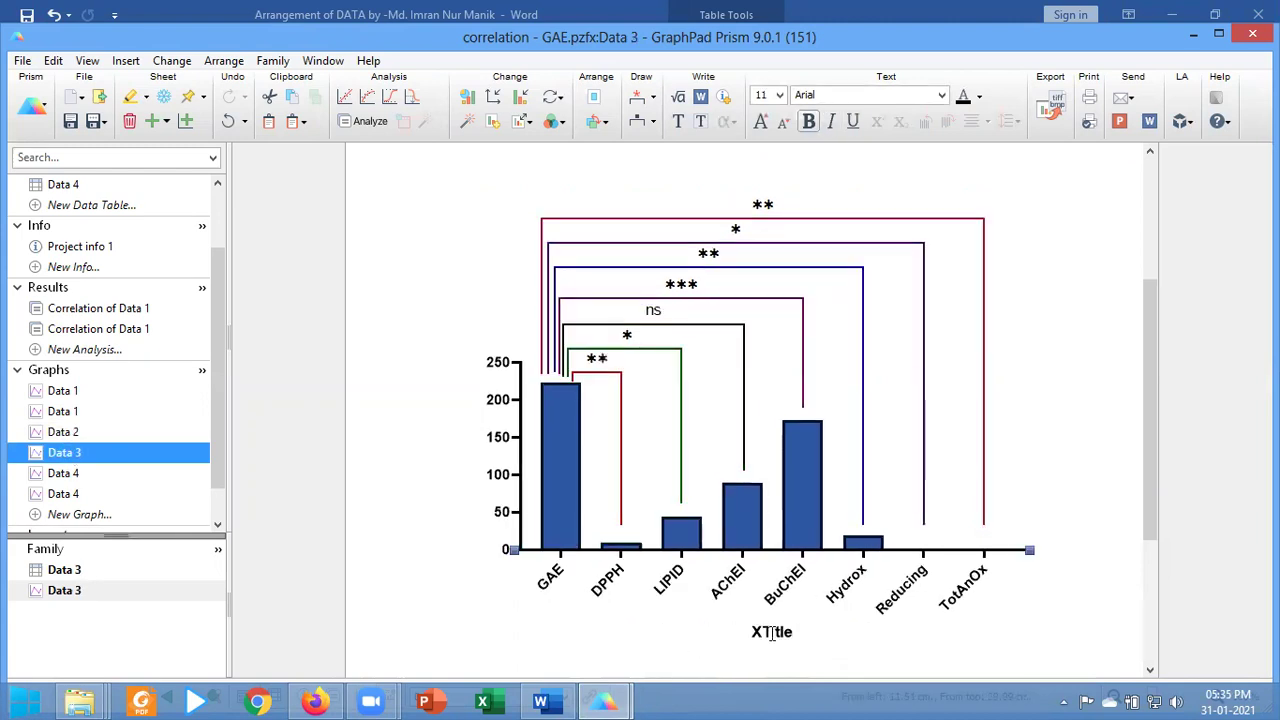
click(771, 632)
key(ctrl+v)
click(665, 195)
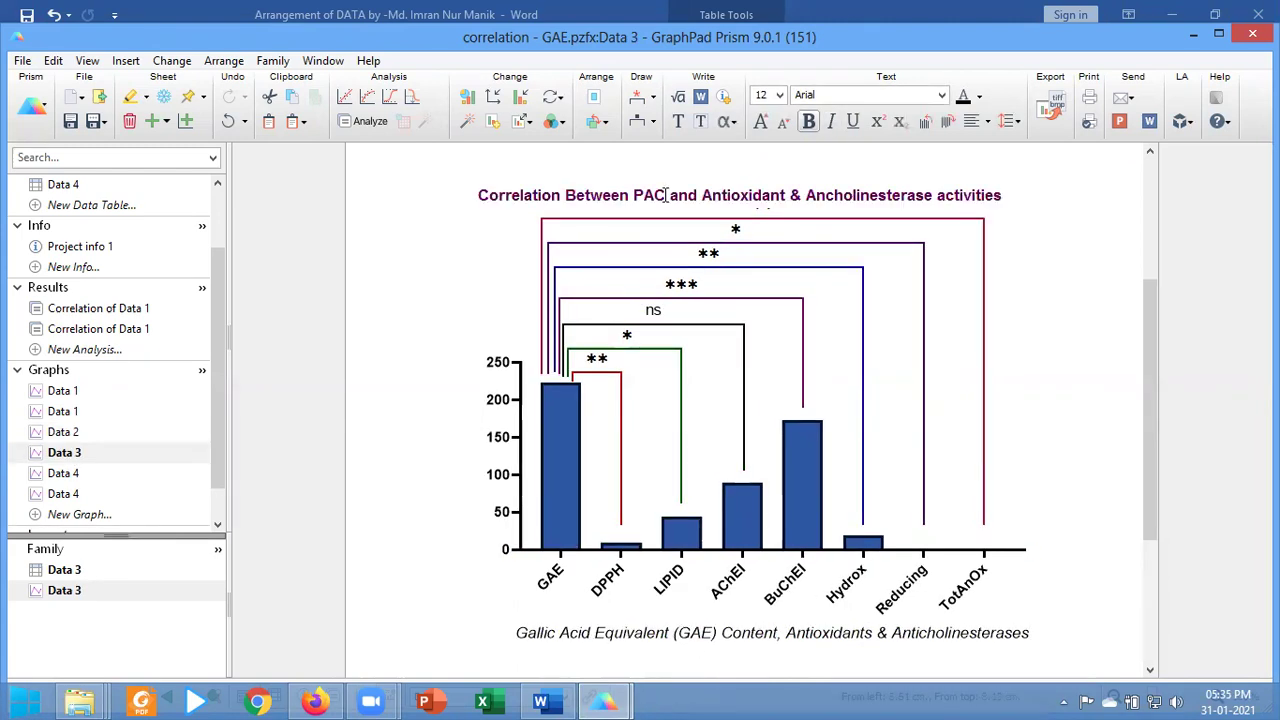
key(BackSpace)
key(BackSpace)
key(BackSpace)
key(BackSpace)
text(GAE)
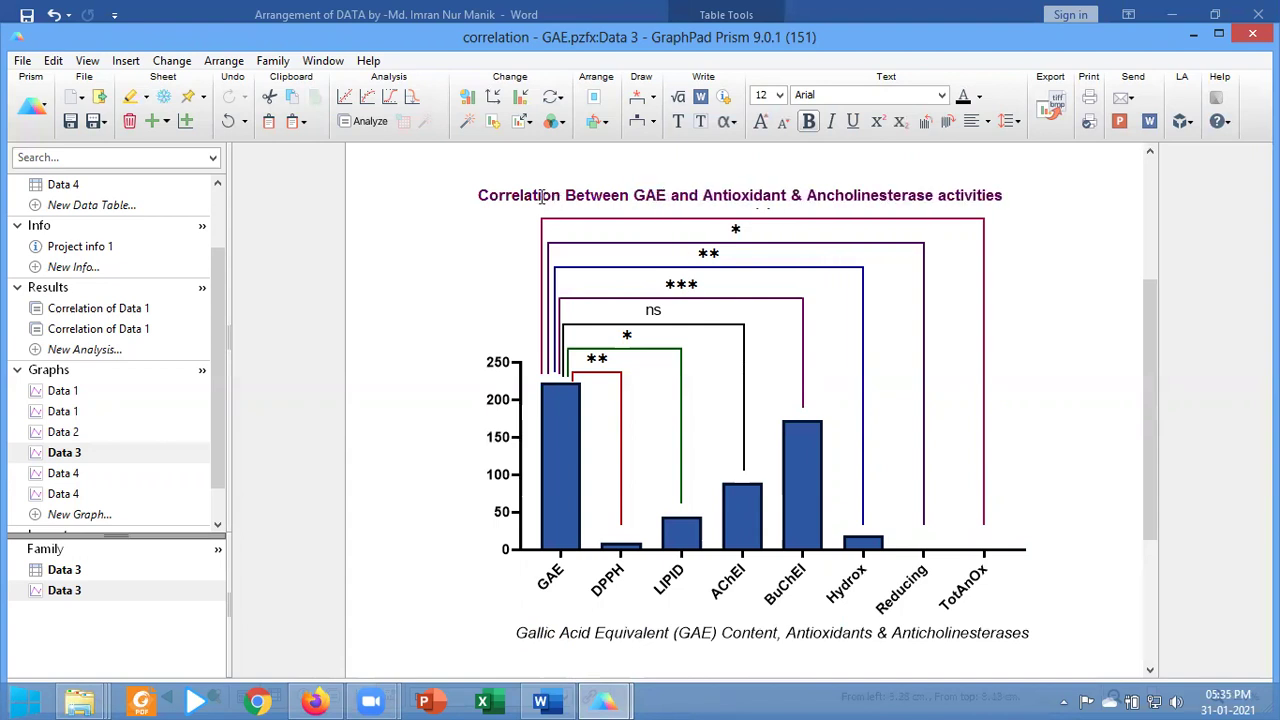
Colour the chart title dark blue and nudge it up above the brackets
drag(482, 196, 773, 208)
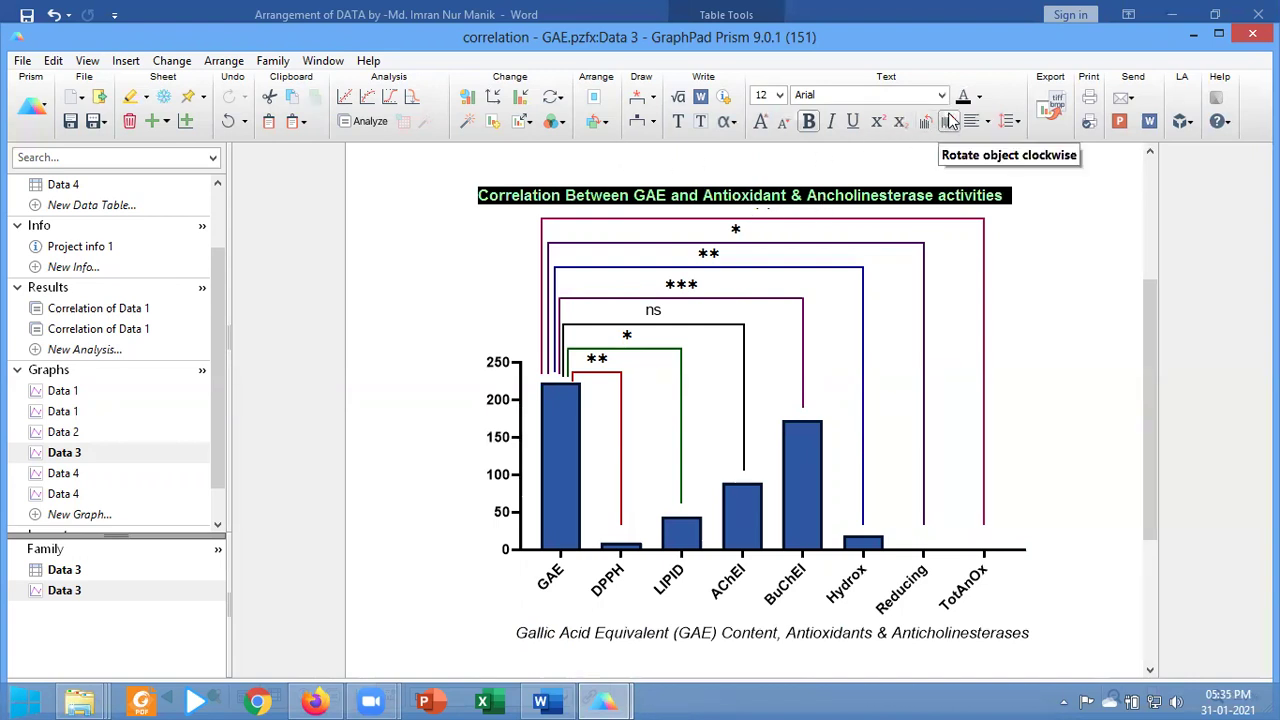
click(979, 97)
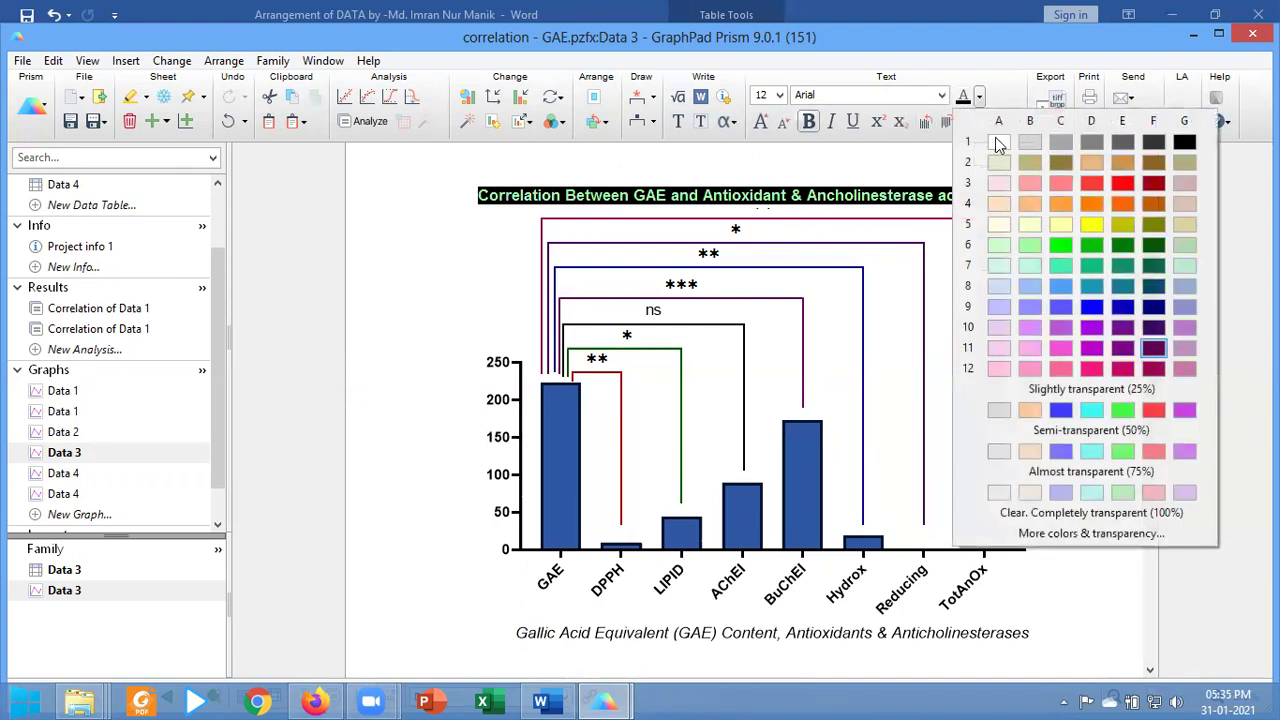
click(1153, 307)
click(1058, 230)
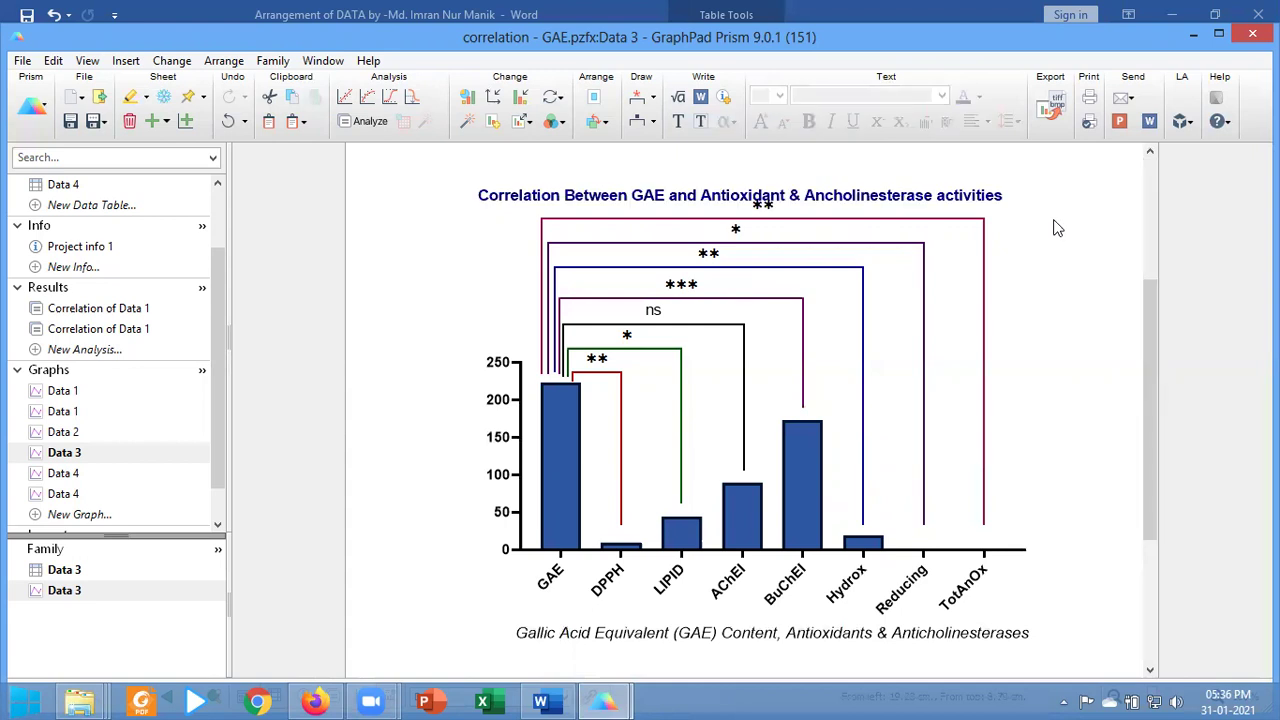
click(821, 195)
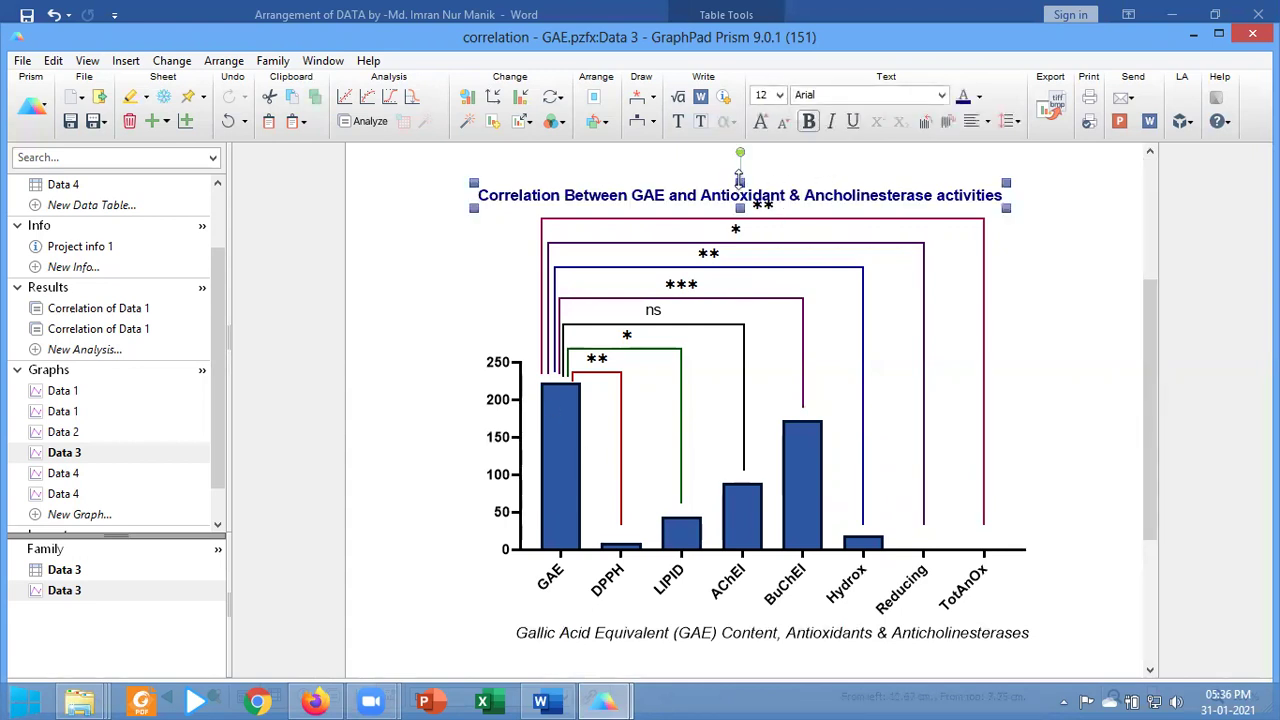
key(Up)
key(Up)
key(Up)
key(Up)
key(Up)
key(Up)
key(Up)
key(Up)
key(Up)
key(Up)
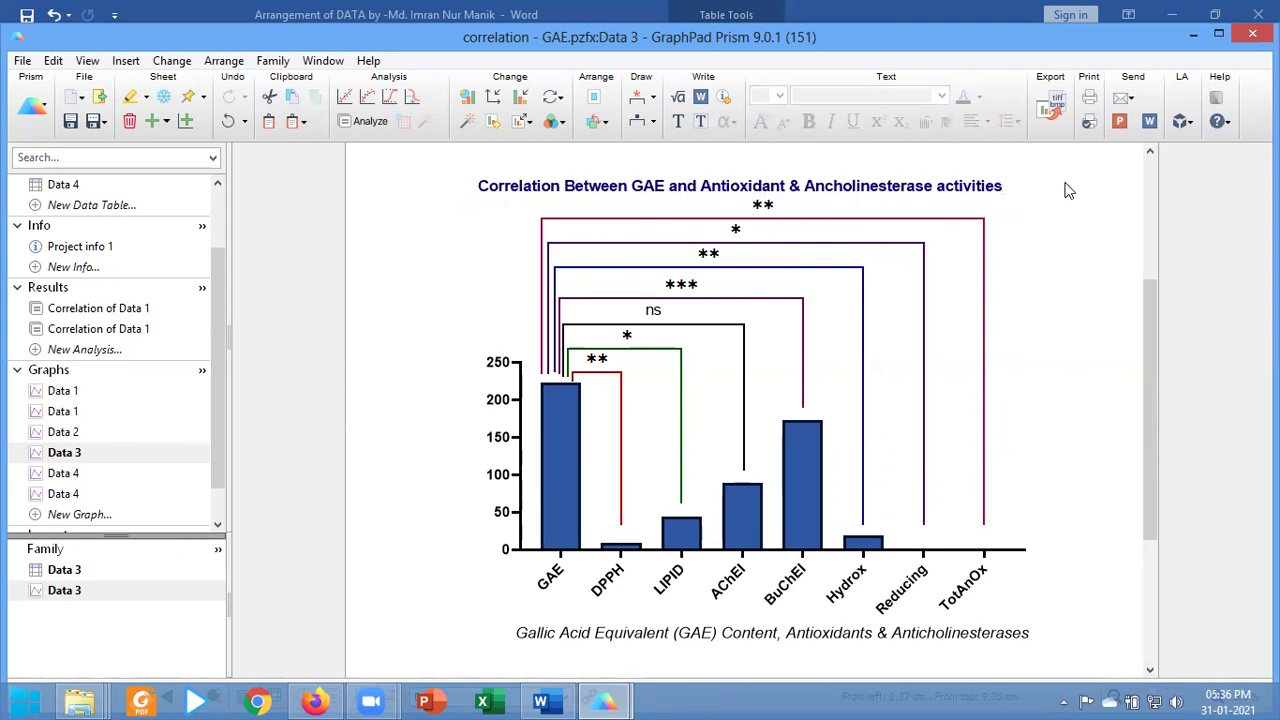
Export the Data 3 graph as a 1200 dpi PNG named Data 3 GAE and locate it in Documents
click(1051, 98)
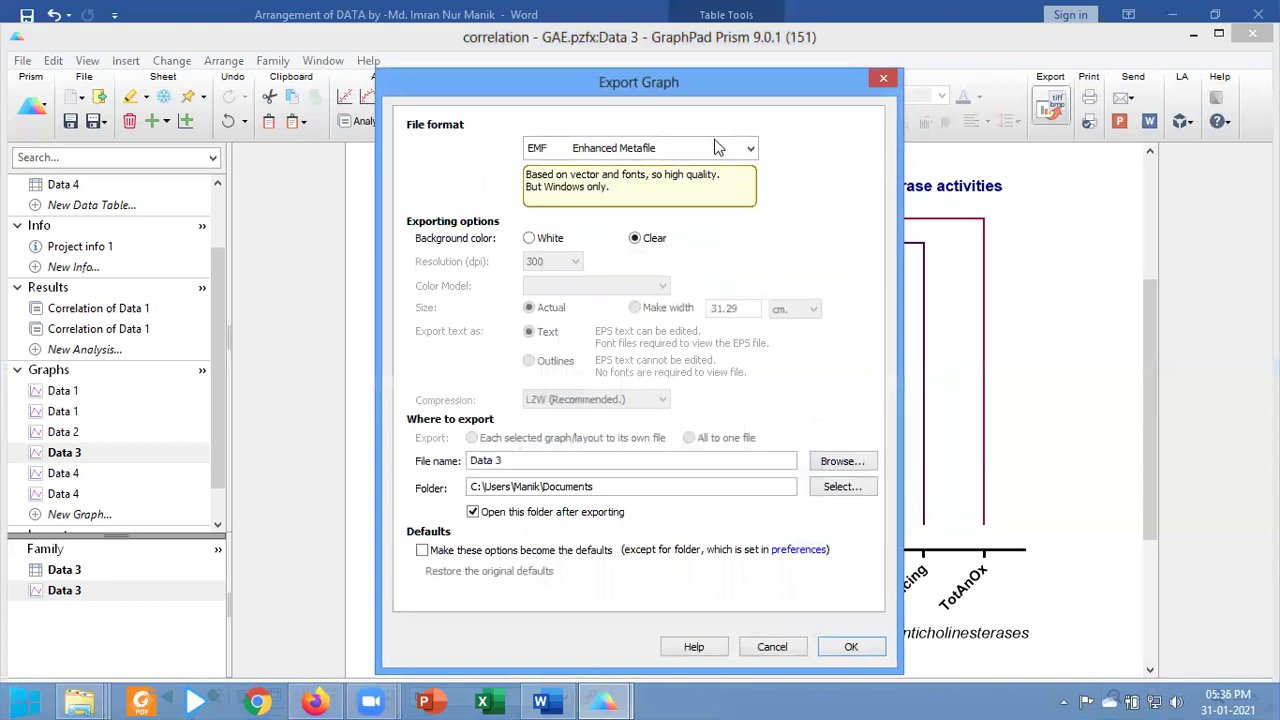
click(745, 150)
click(638, 303)
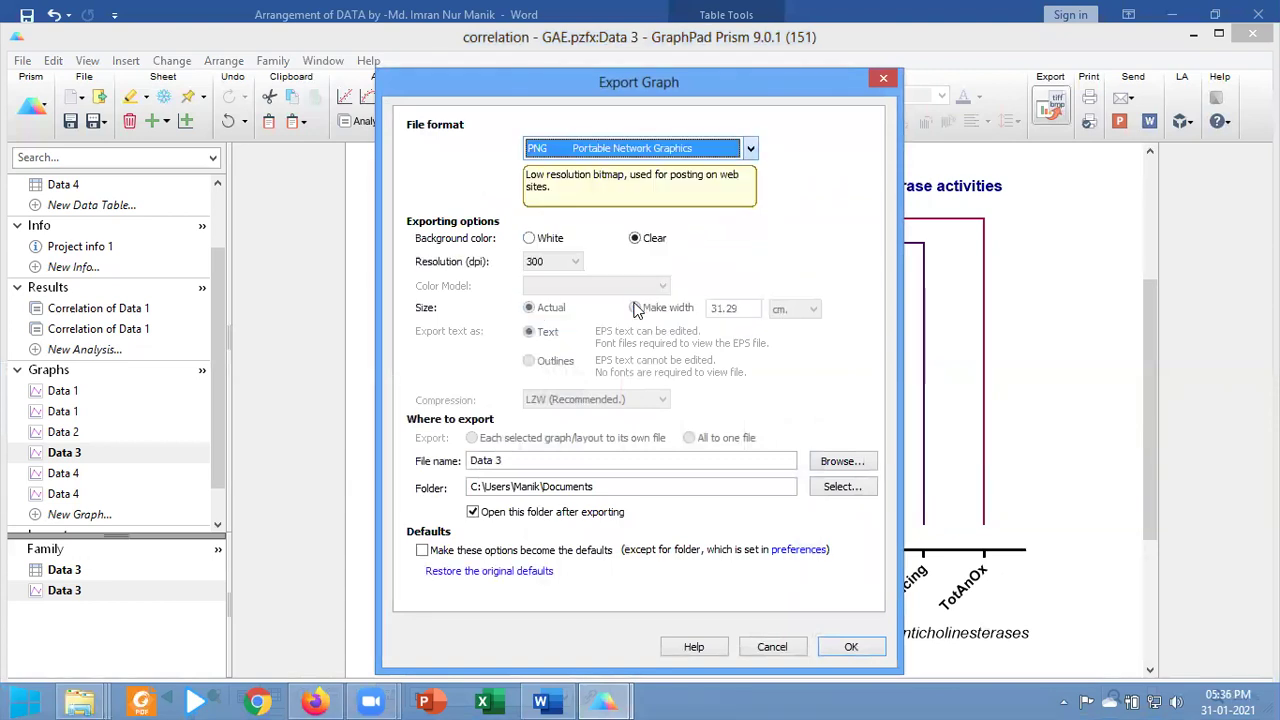
click(577, 262)
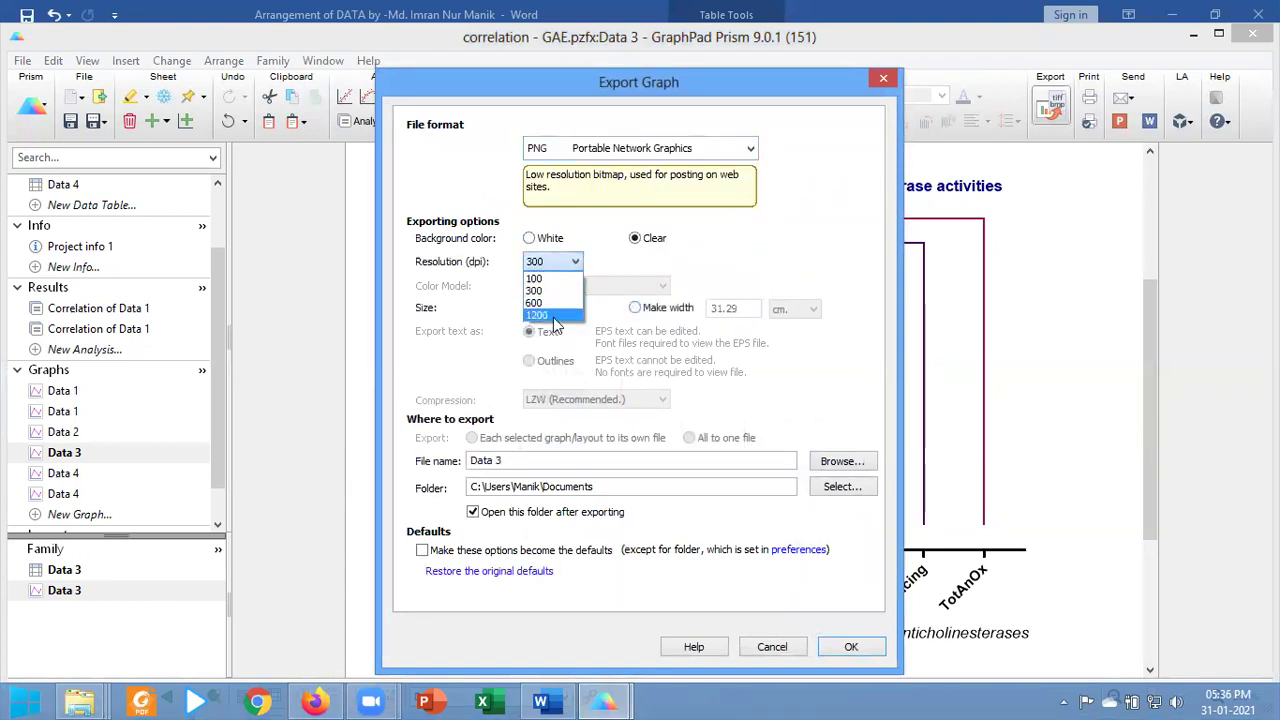
click(540, 315)
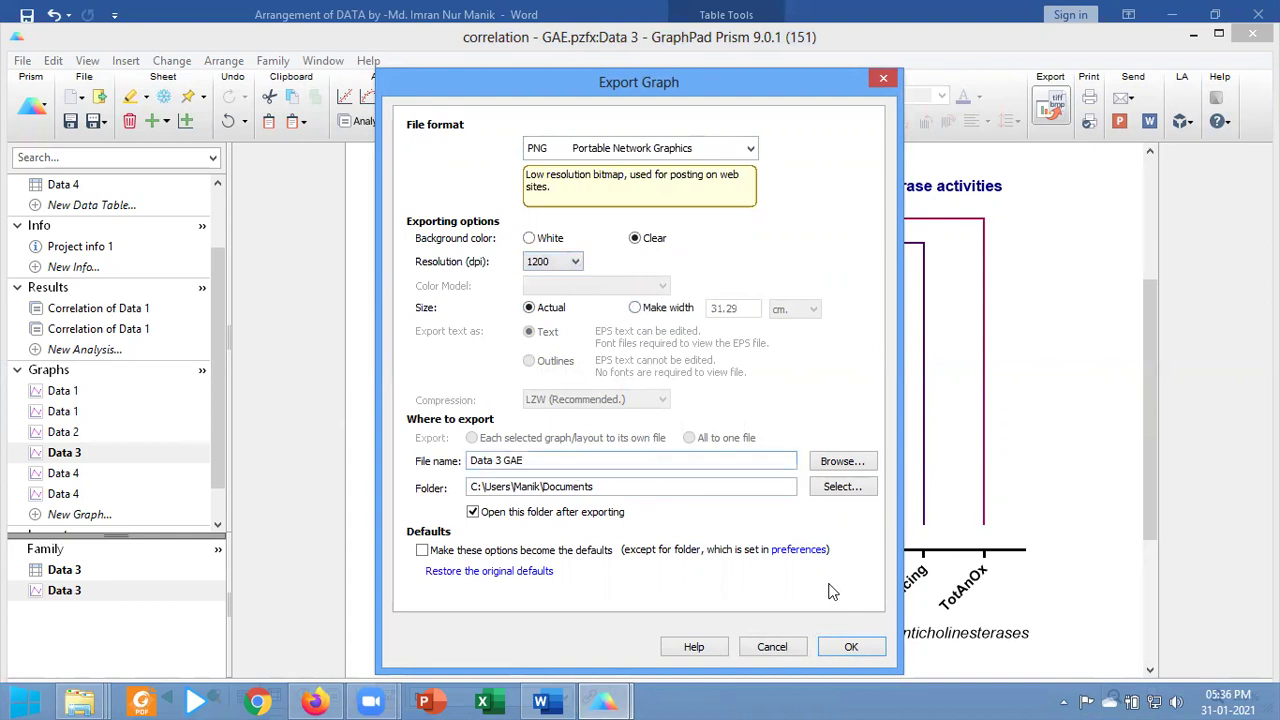
click(866, 648)
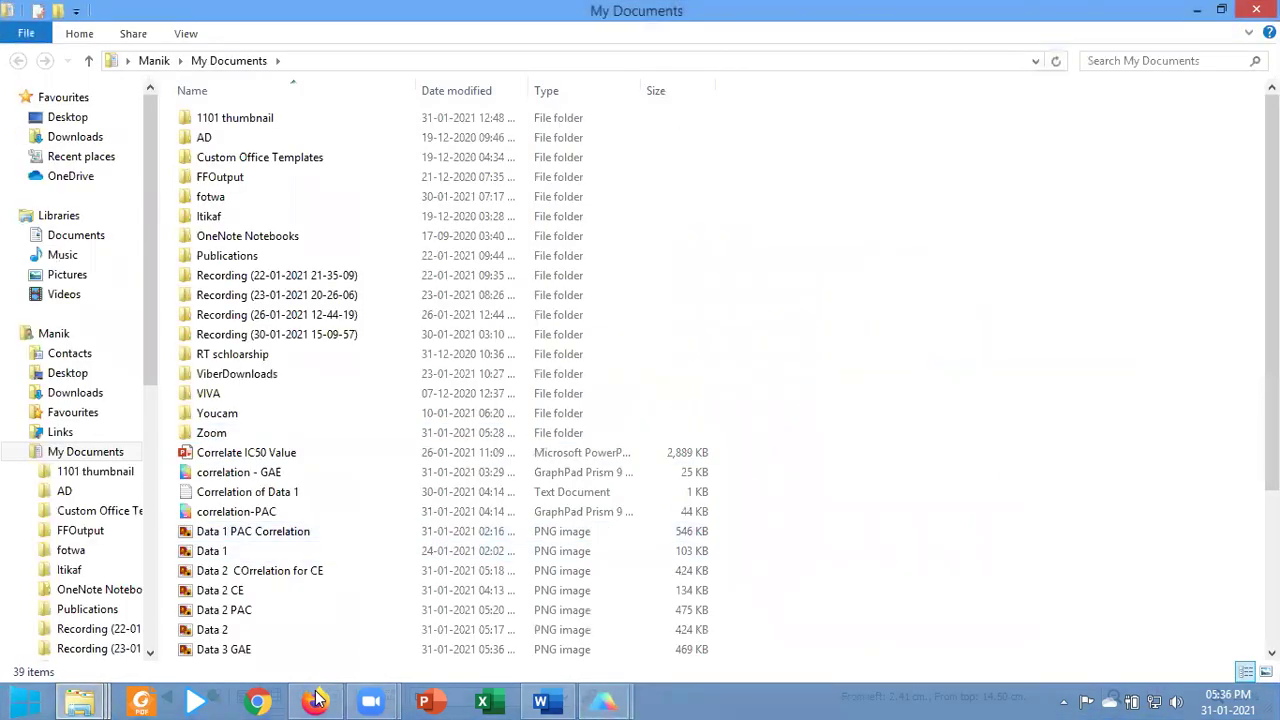
click(240, 651)
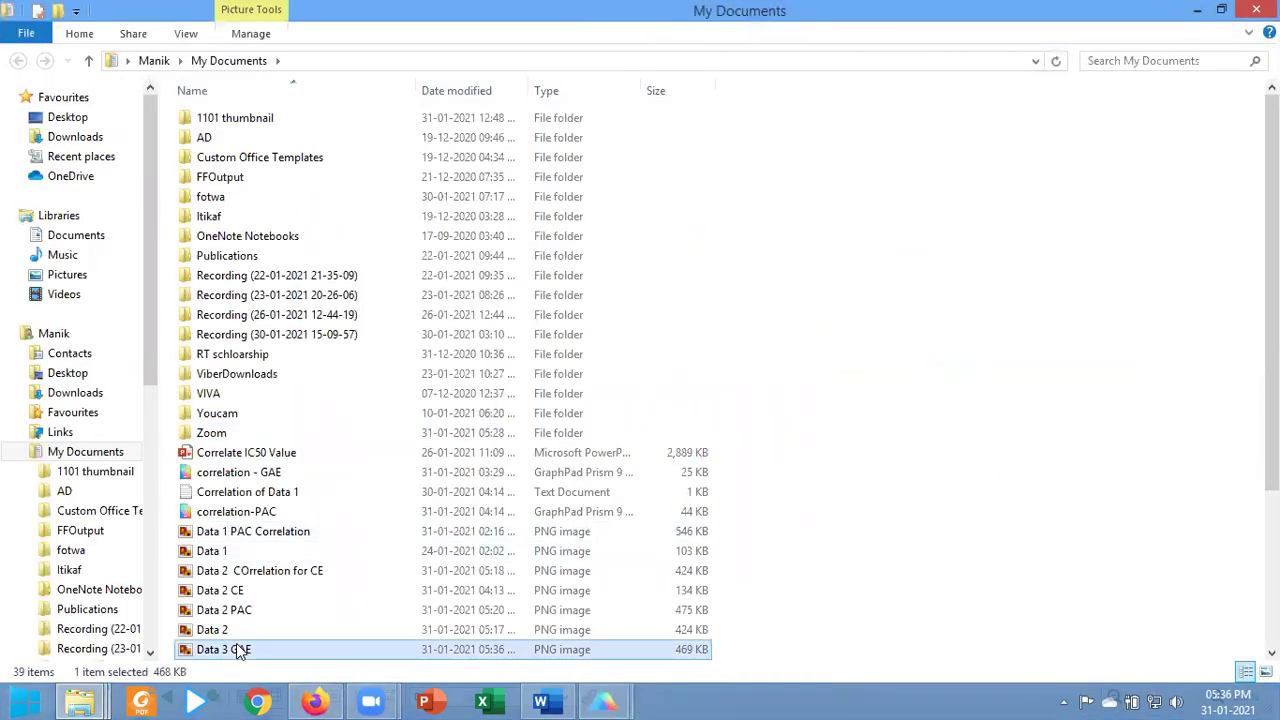
In the Word report, add an empty paragraph below the GAE tables to hold the chart
click(548, 700)
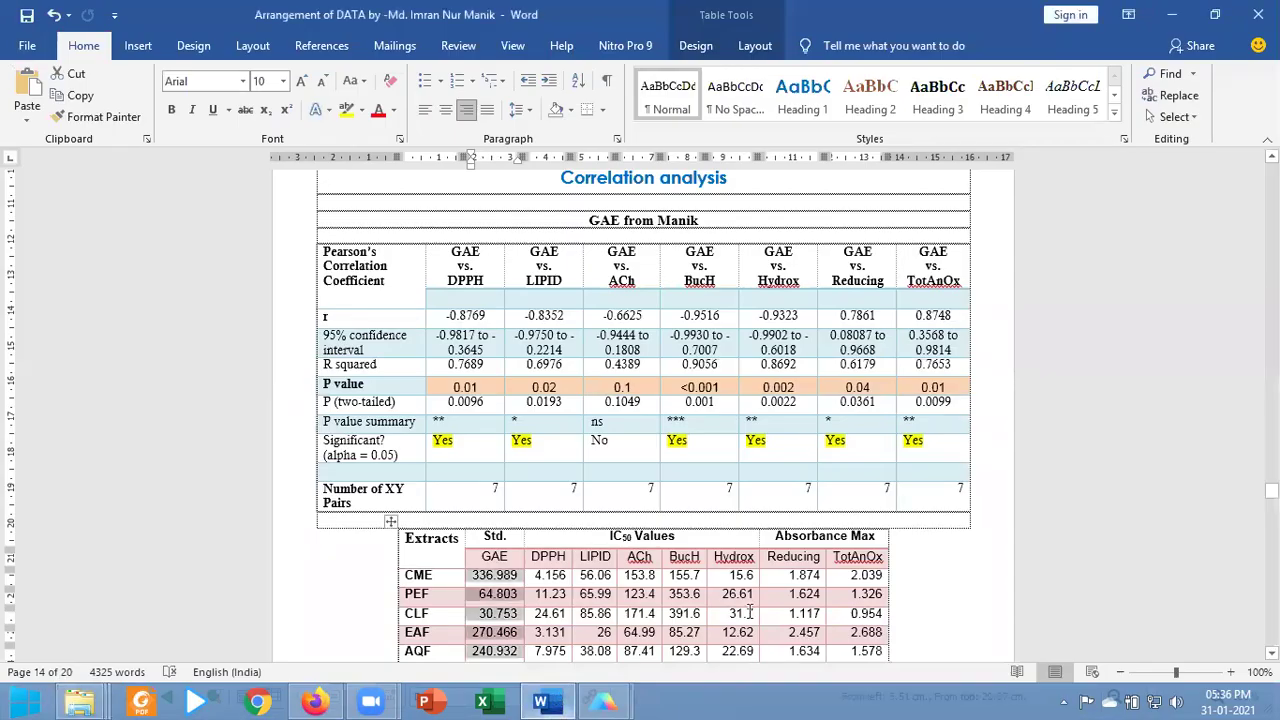
scroll(689, 424, down, 8)
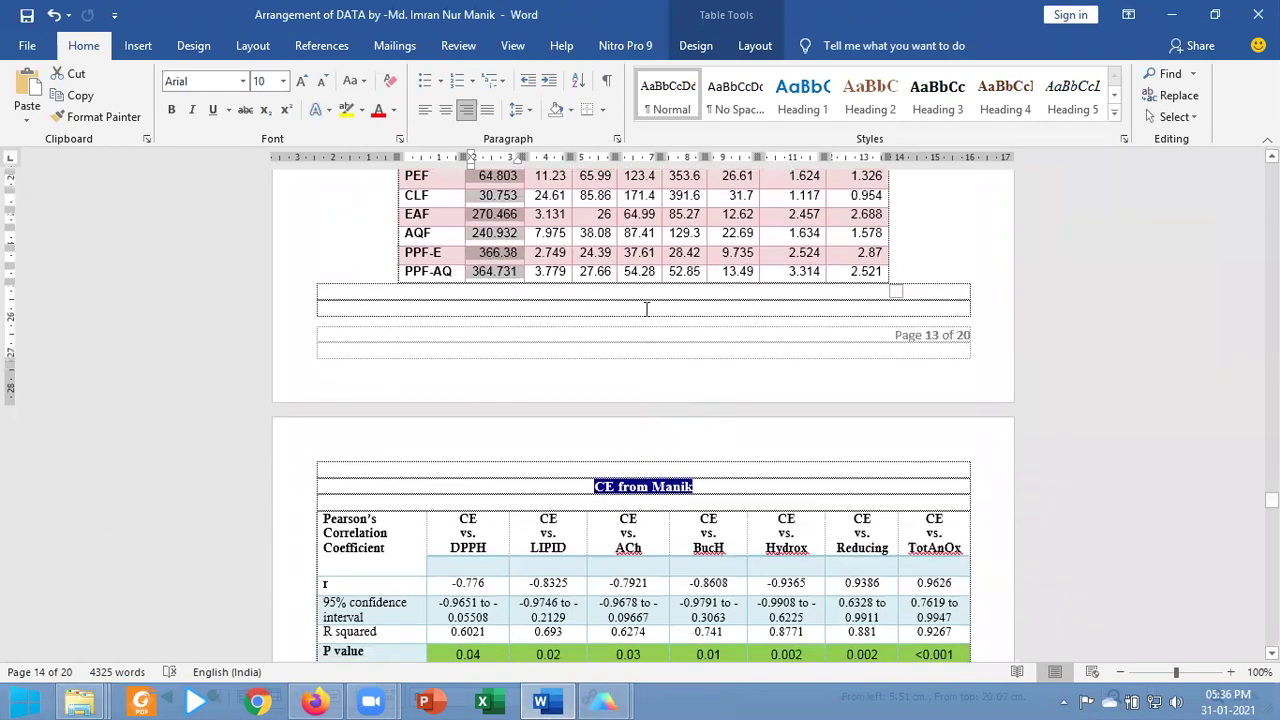
click(645, 297)
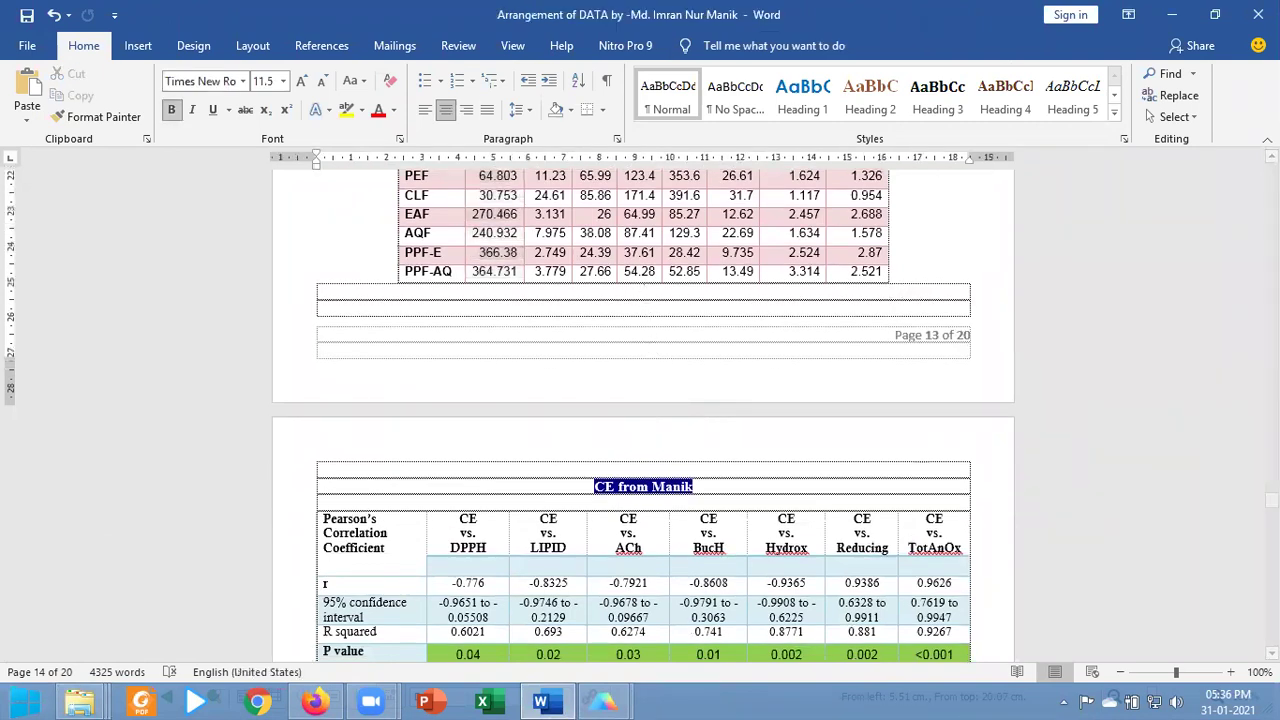
key(Return)
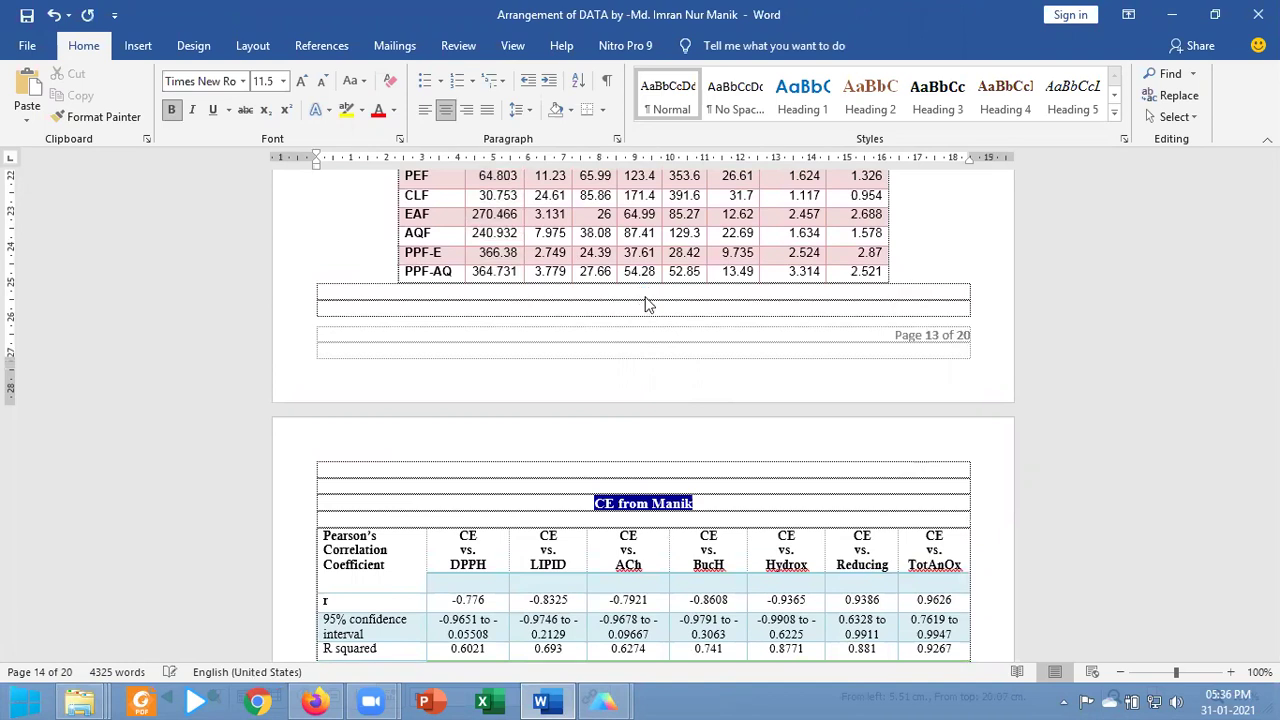
scroll(646, 302, down, 5)
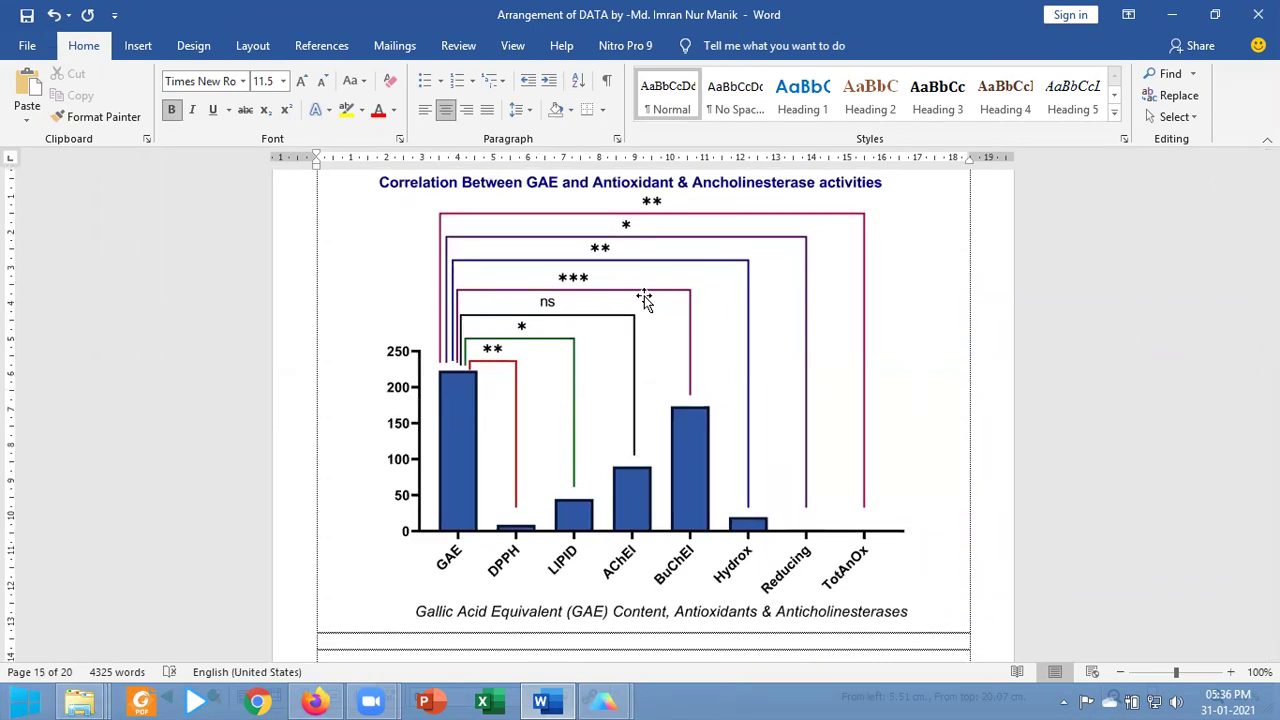
scroll(800, 316, up, 6)
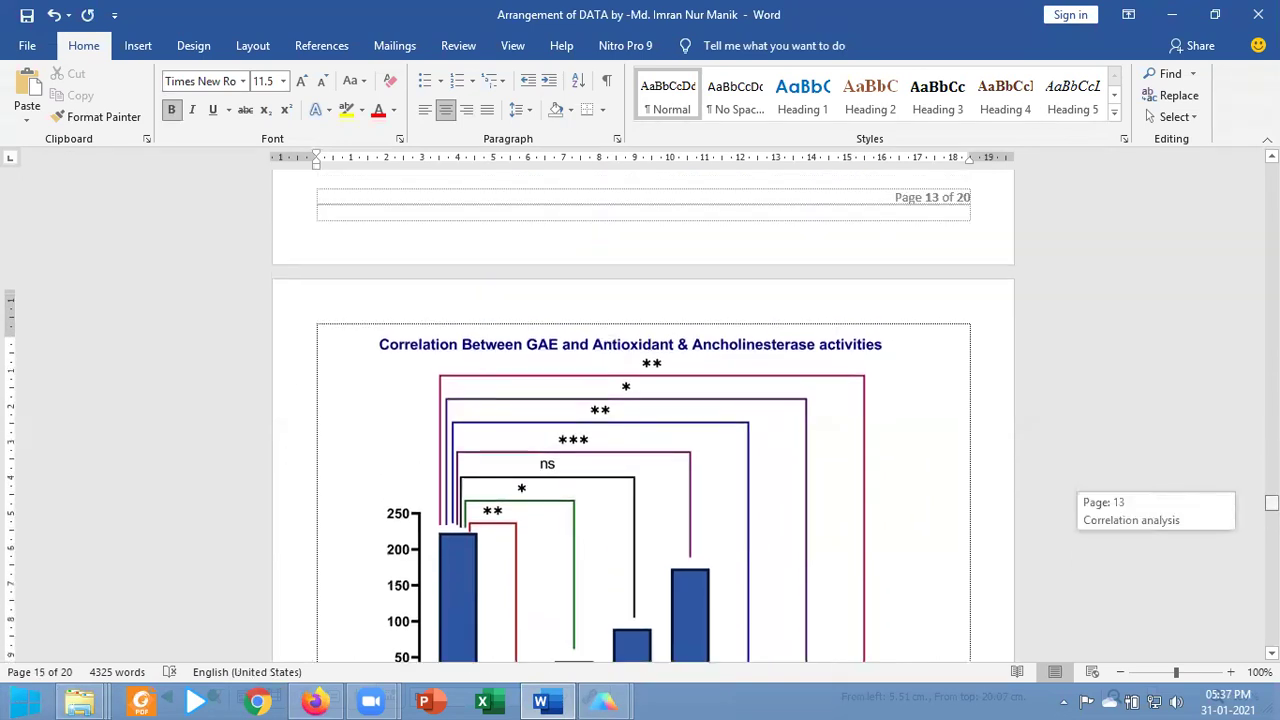
scroll(800, 316, down, 1)
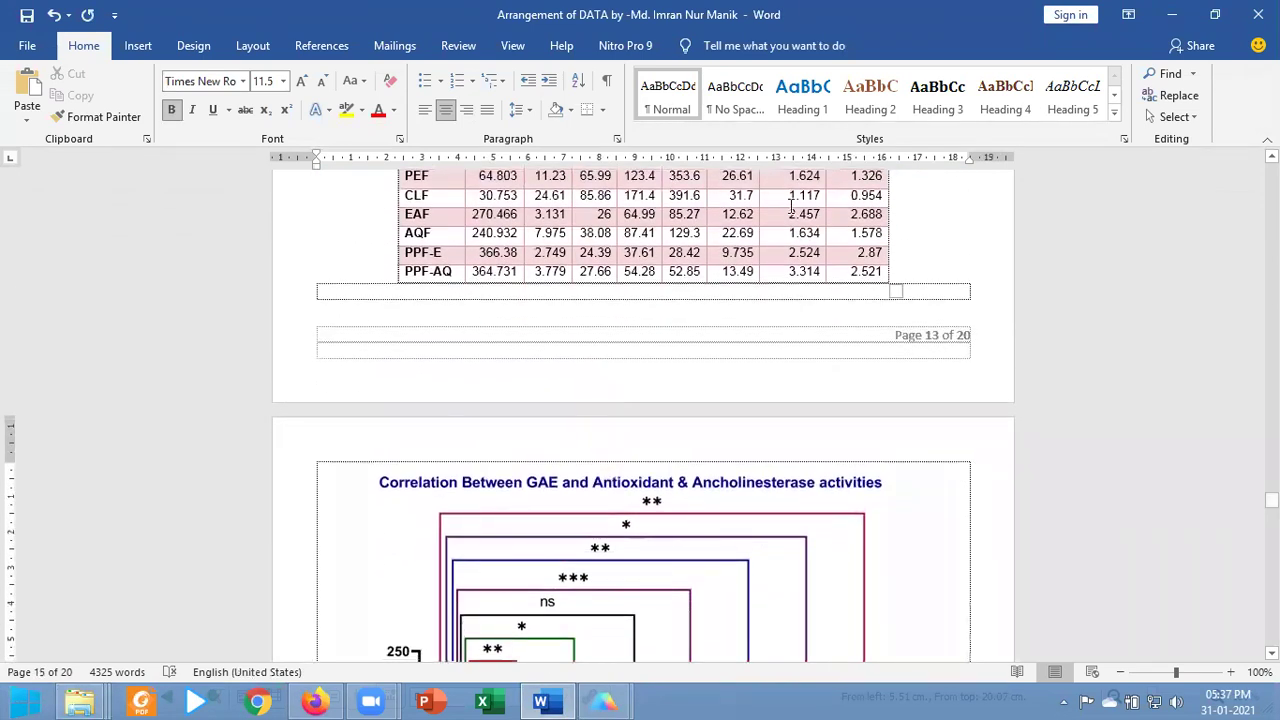